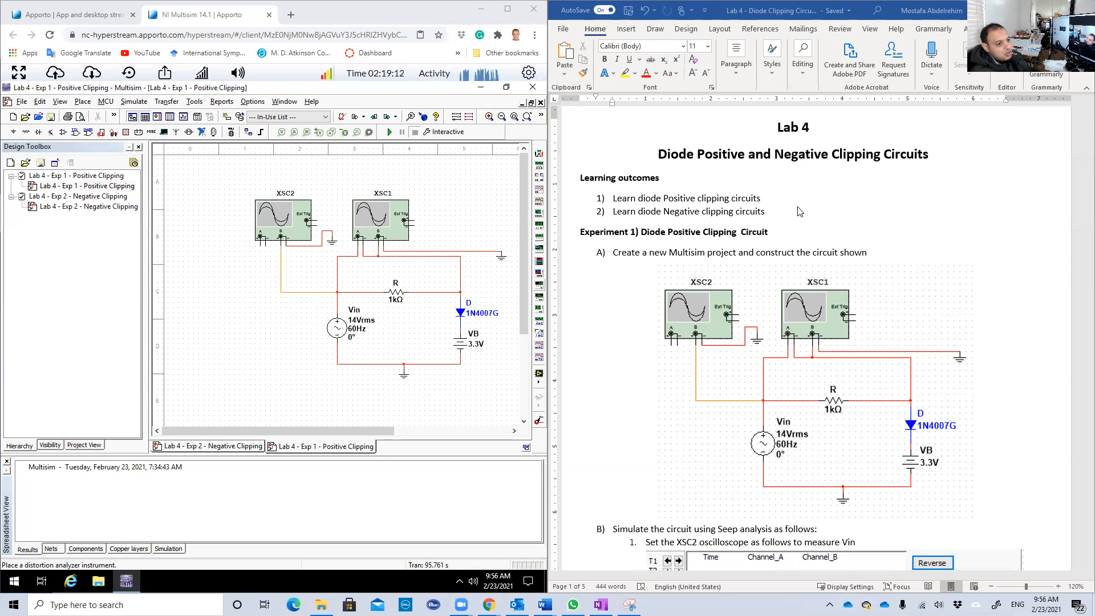
- Review the lab handout's learning outcomes, the Experiment 1 positive clipping circuit and the XSC2 oscilloscope settings for measuring Vin
drag(665, 198, 711, 201)
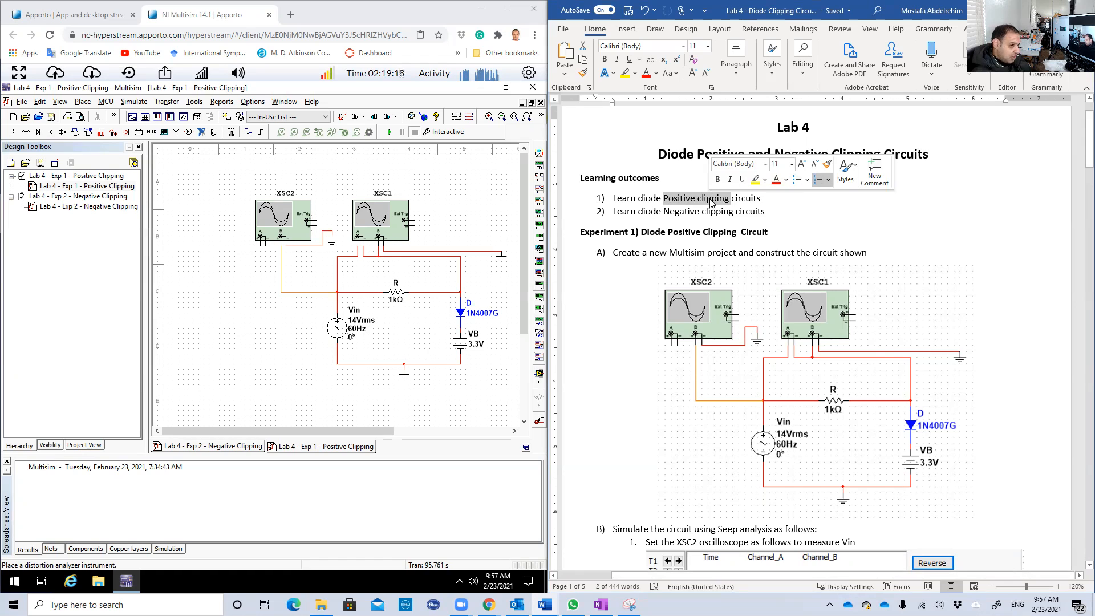
click(711, 200)
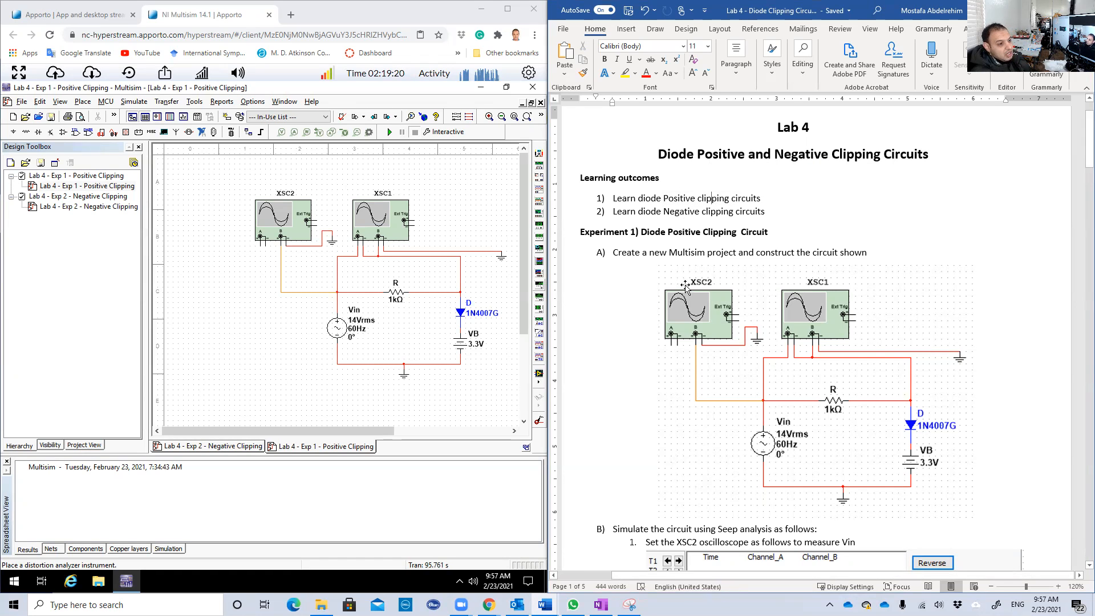
scroll(686, 287, down, 3)
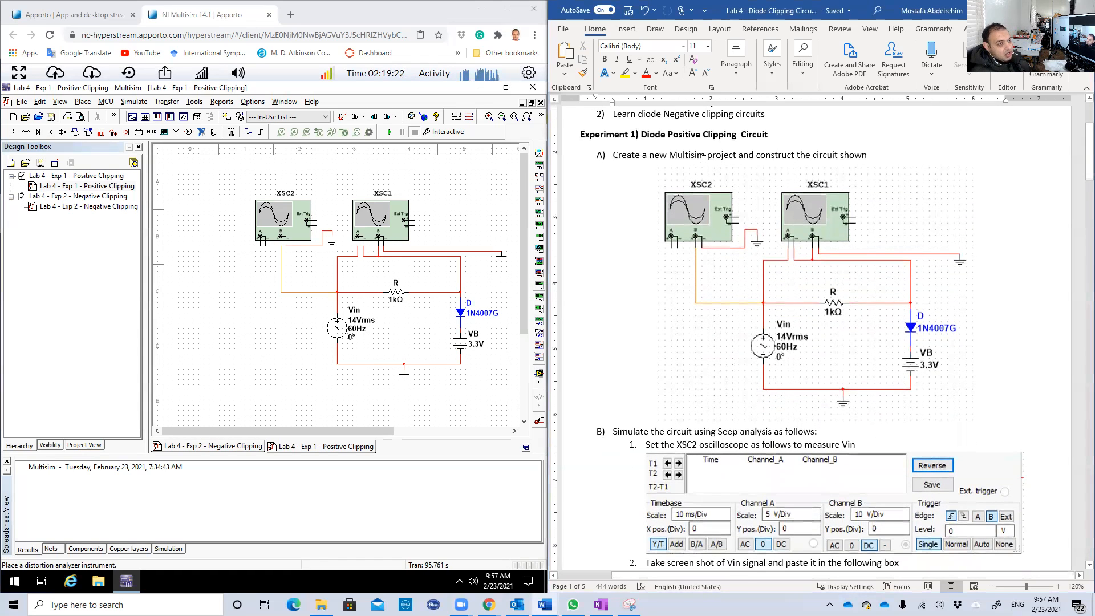
drag(643, 134, 745, 136)
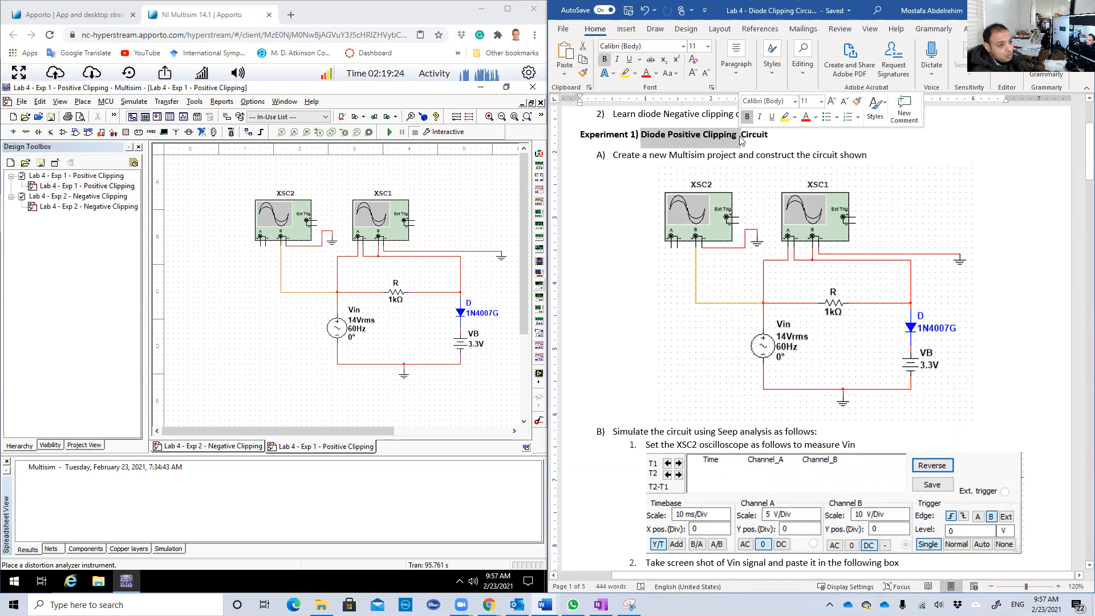
click(745, 137)
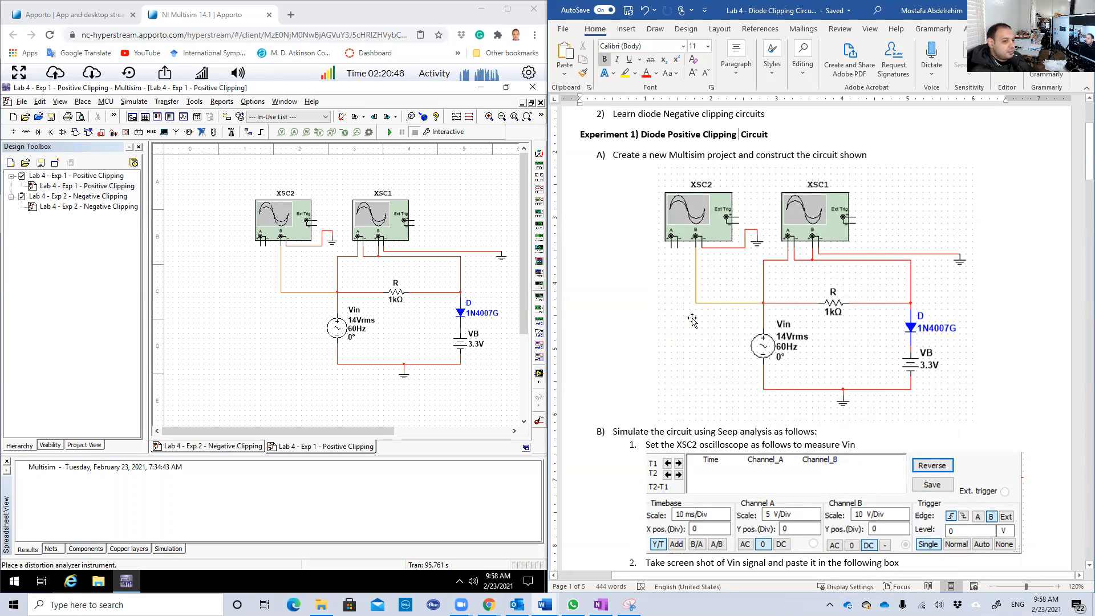
scroll(692, 319, down, 4)
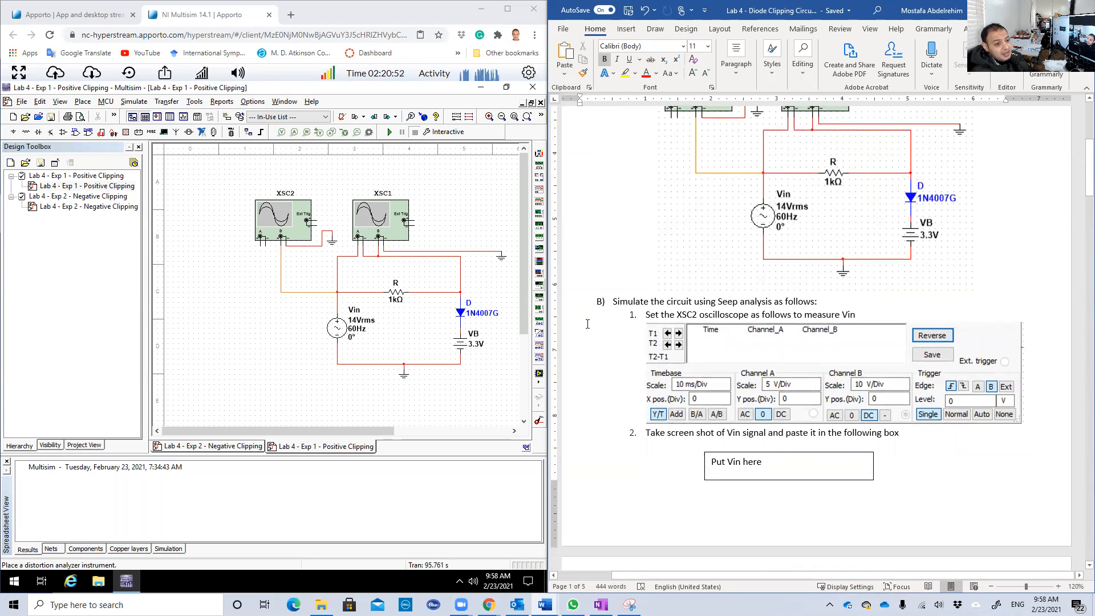
scroll(587, 323, down, 1)
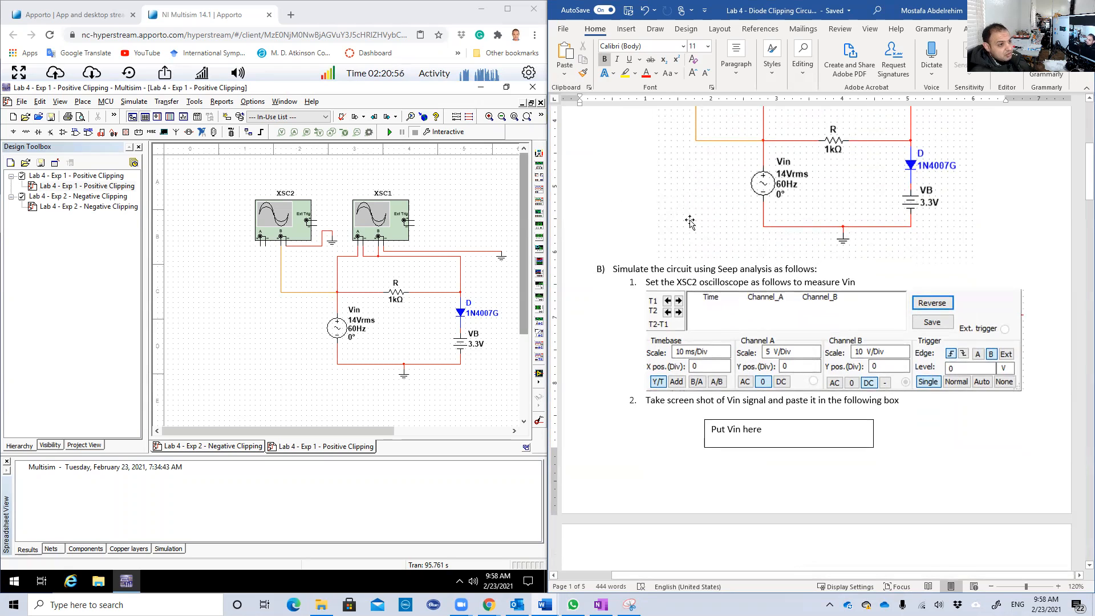
scroll(679, 211, up, 3)
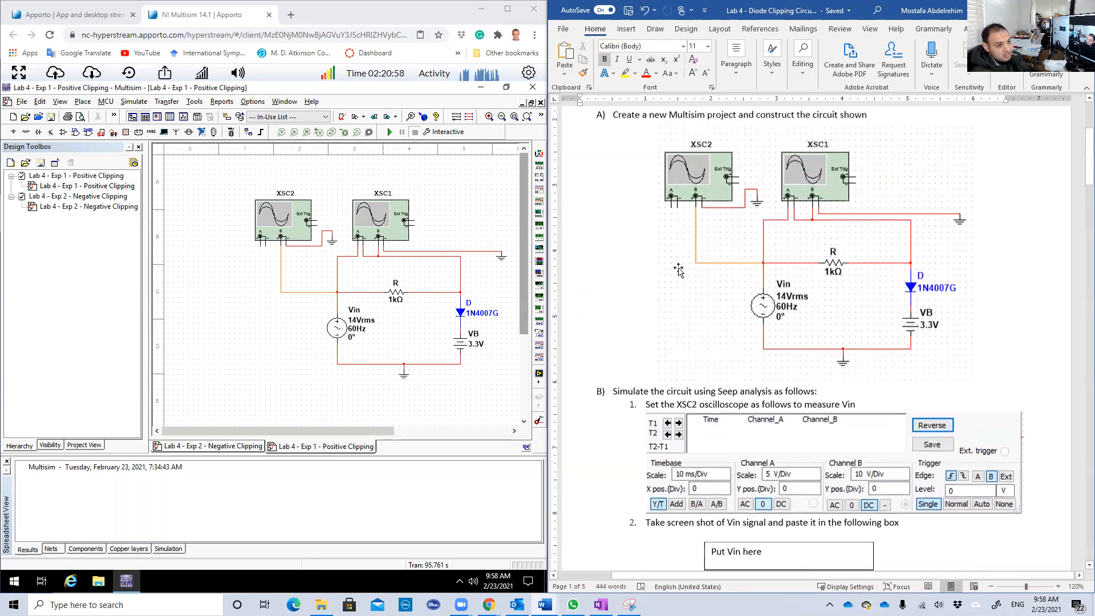
scroll(262, 290, down, 1)
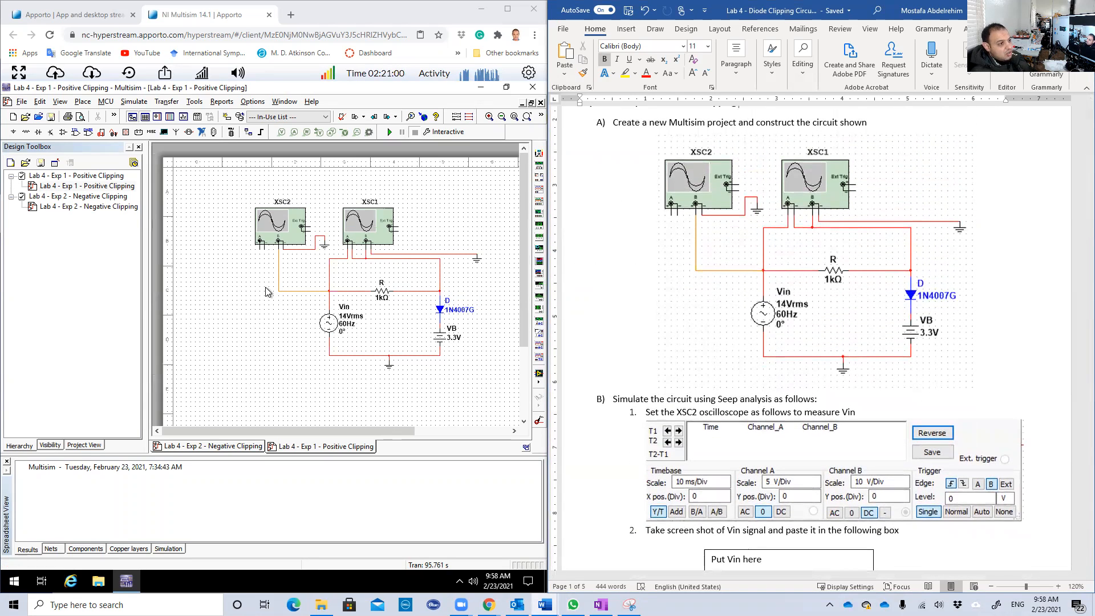
- Run the Experiment 1 simulation and open the XSC2 oscilloscope, arranging the windows so the circuit has more room
click(388, 131)
double_click(274, 231)
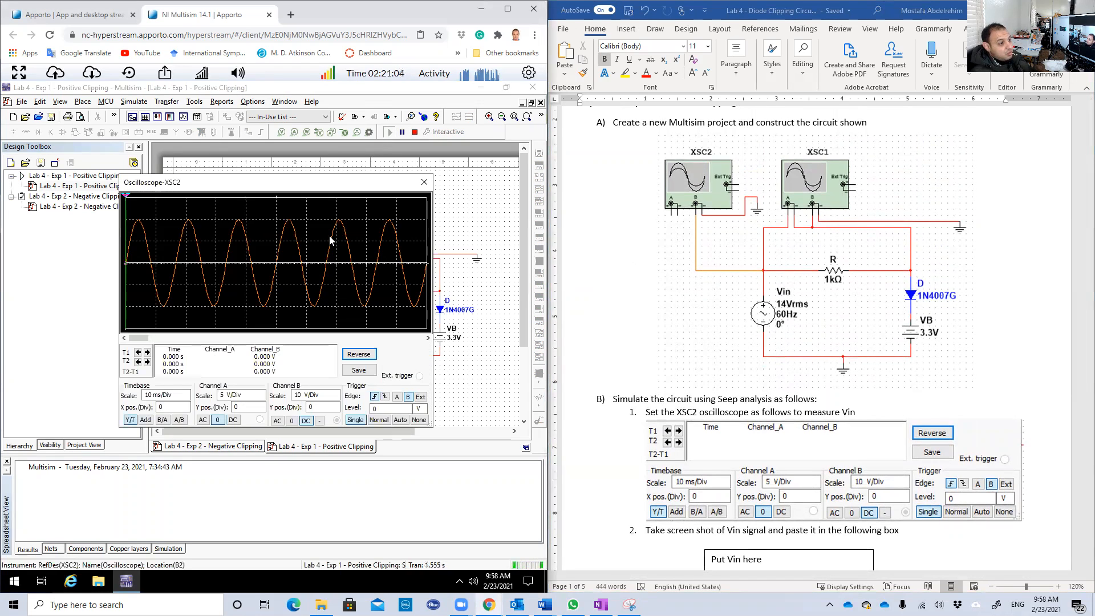
drag(323, 182, 203, 181)
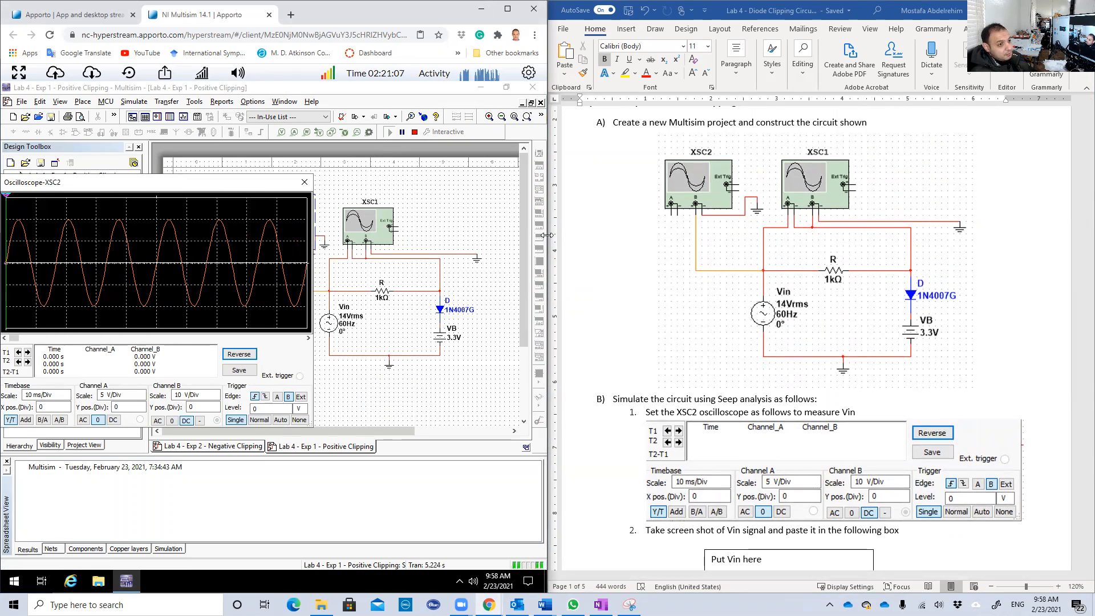
drag(547, 235, 651, 235)
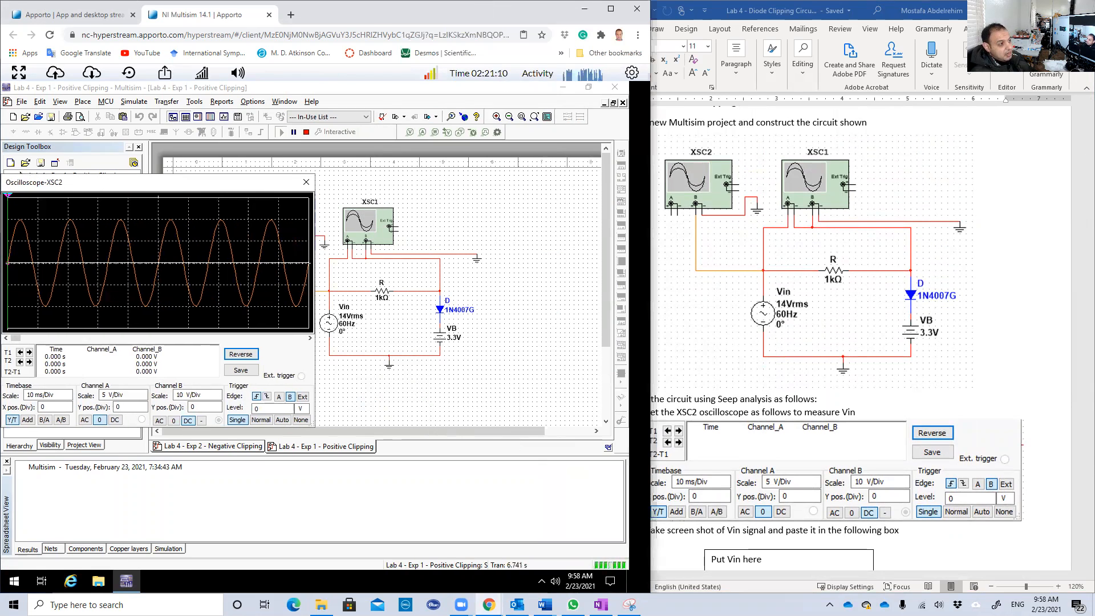
- Open the XSC1 oscilloscope to view its waveform beside XSC2's, and close XSC1 again
double_click(377, 227)
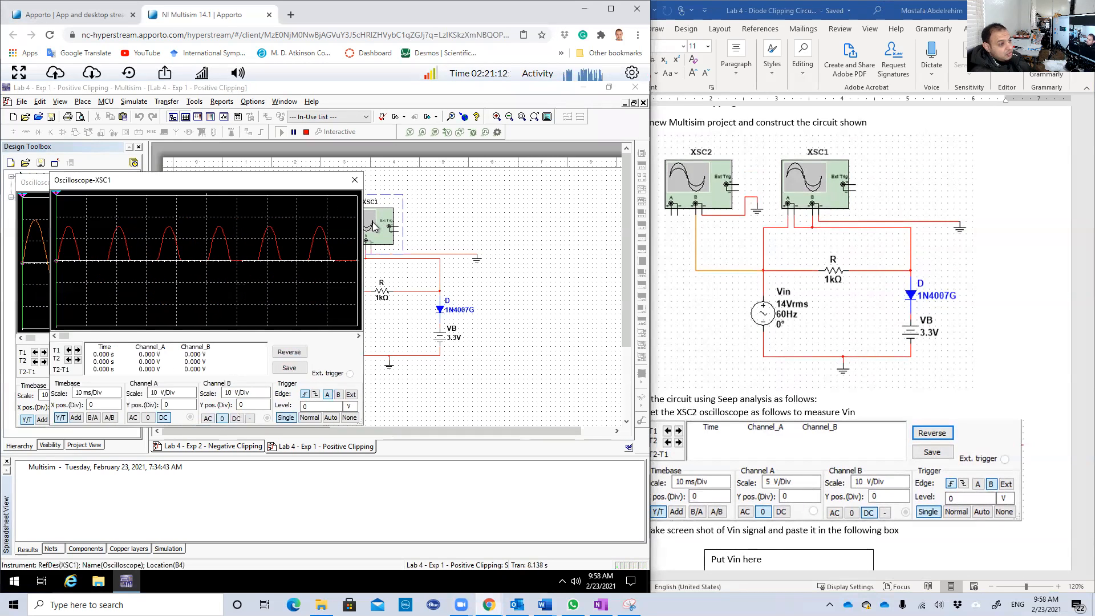
drag(224, 187, 533, 202)
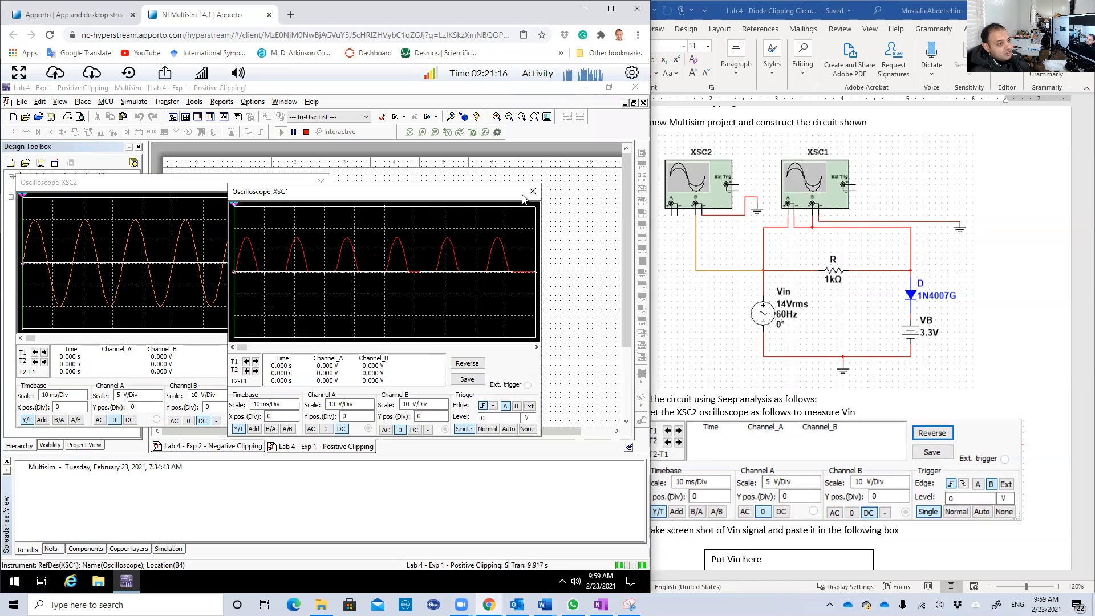
click(529, 193)
click(531, 199)
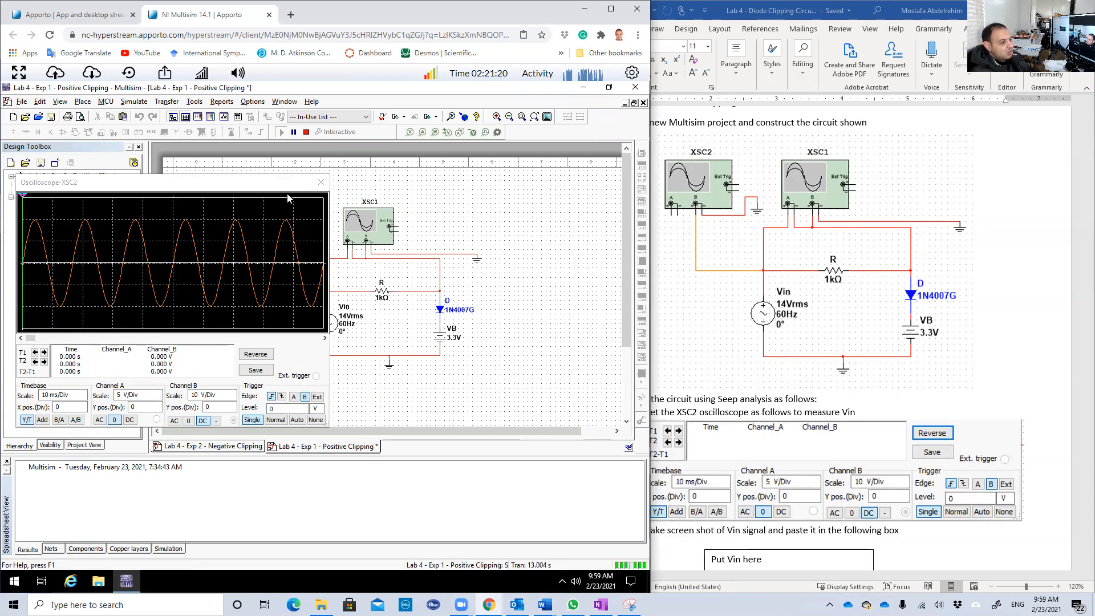
- Measure Vin's second positive peak on XSC2 with a cursor and find the handout's box for the Vin screenshot
drag(248, 188, 316, 189)
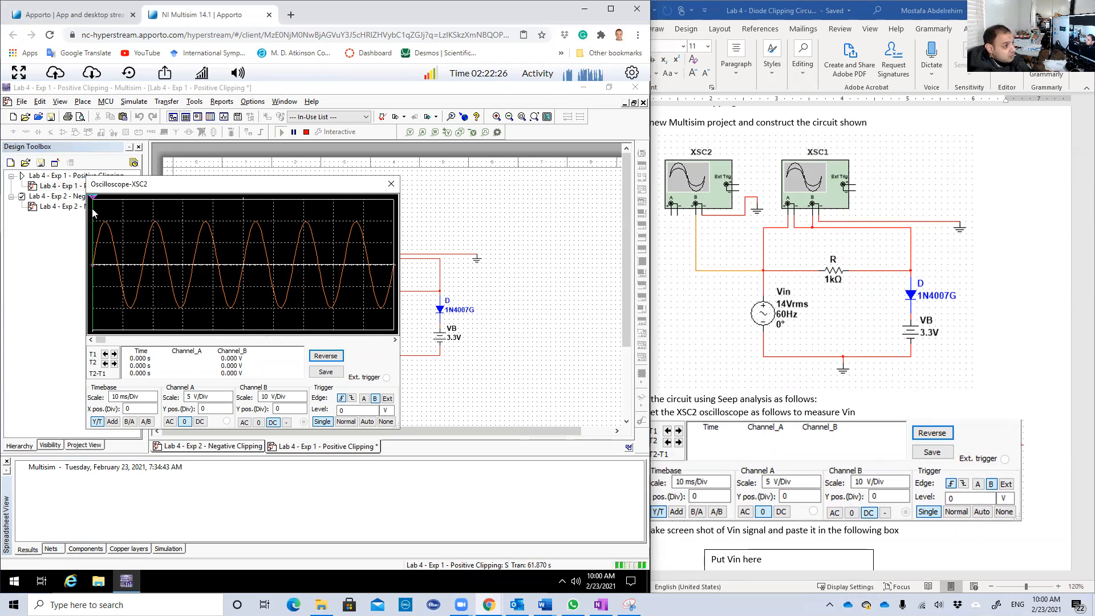
drag(93, 198, 155, 200)
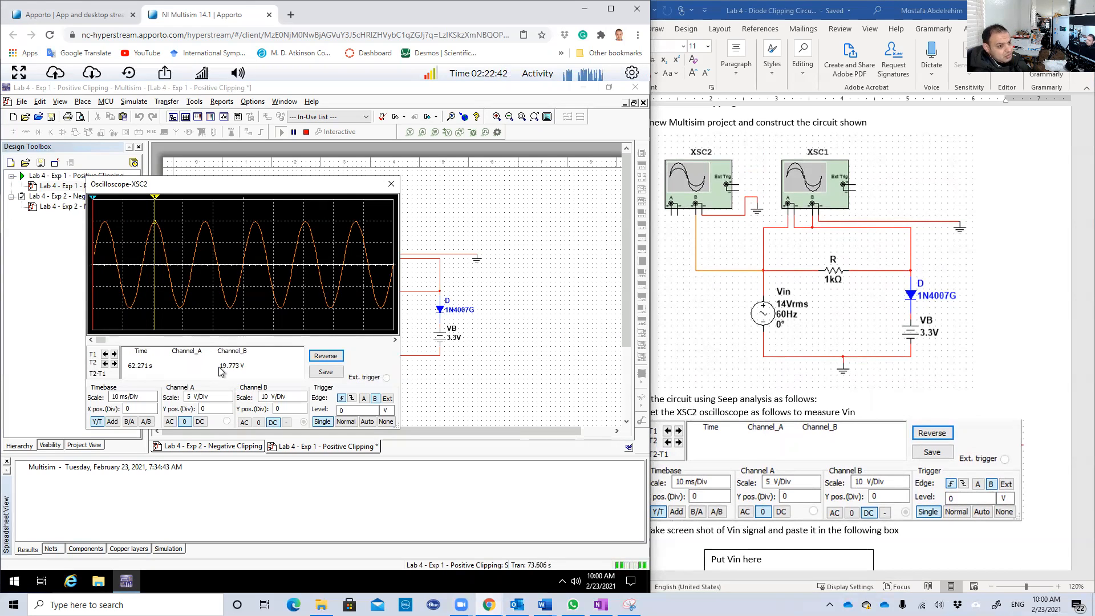
click(756, 383)
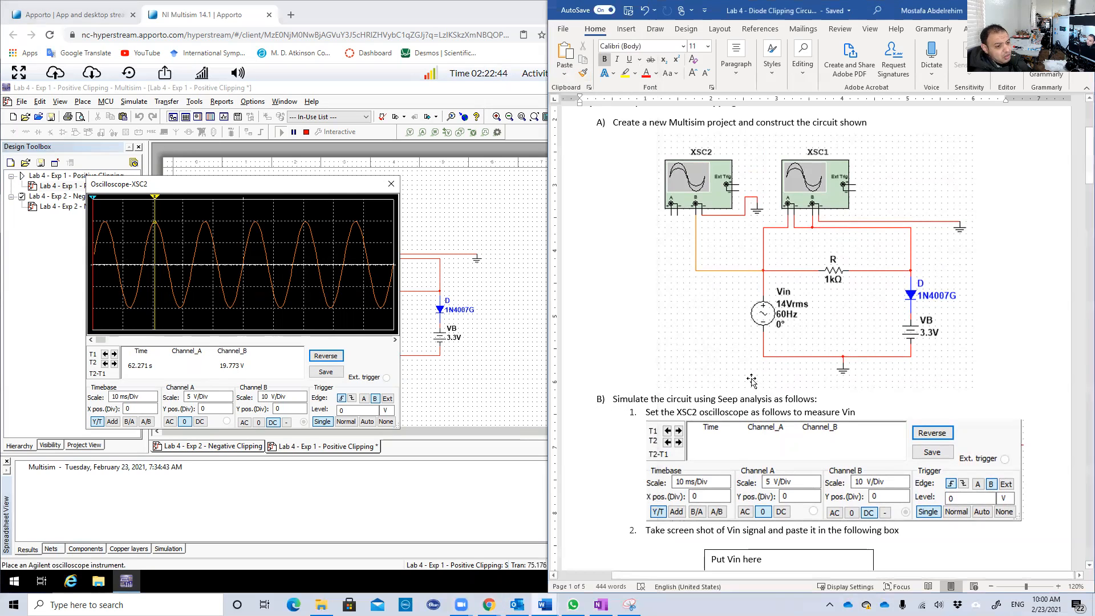
scroll(757, 384, down, 3)
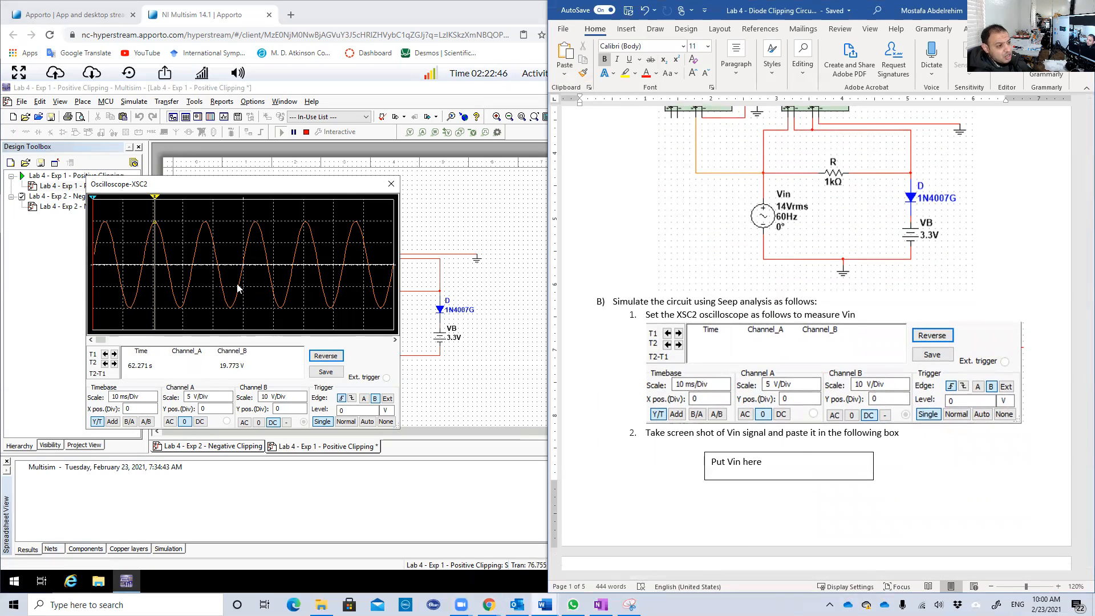
click(734, 462)
drag(774, 463, 714, 463)
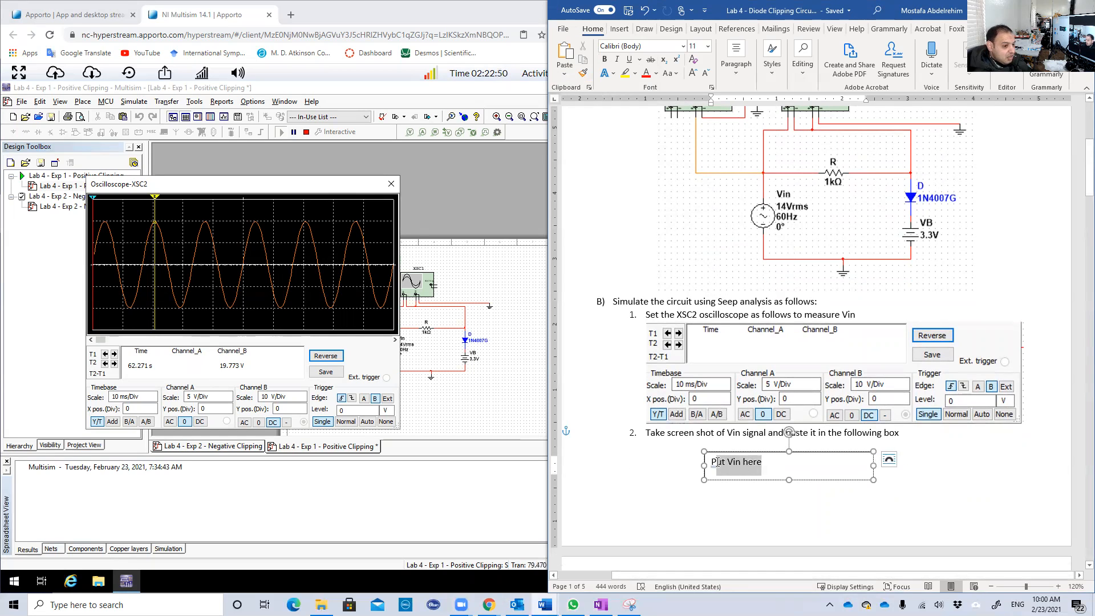
click(716, 464)
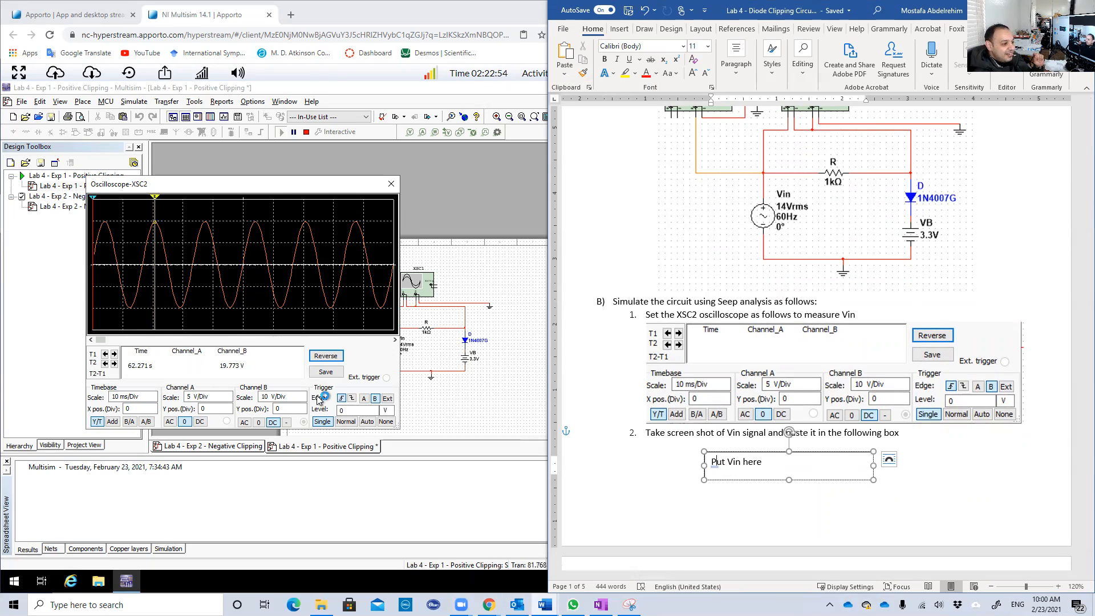
- Reverse the XSC2 display to a white background and restore the black background
click(324, 359)
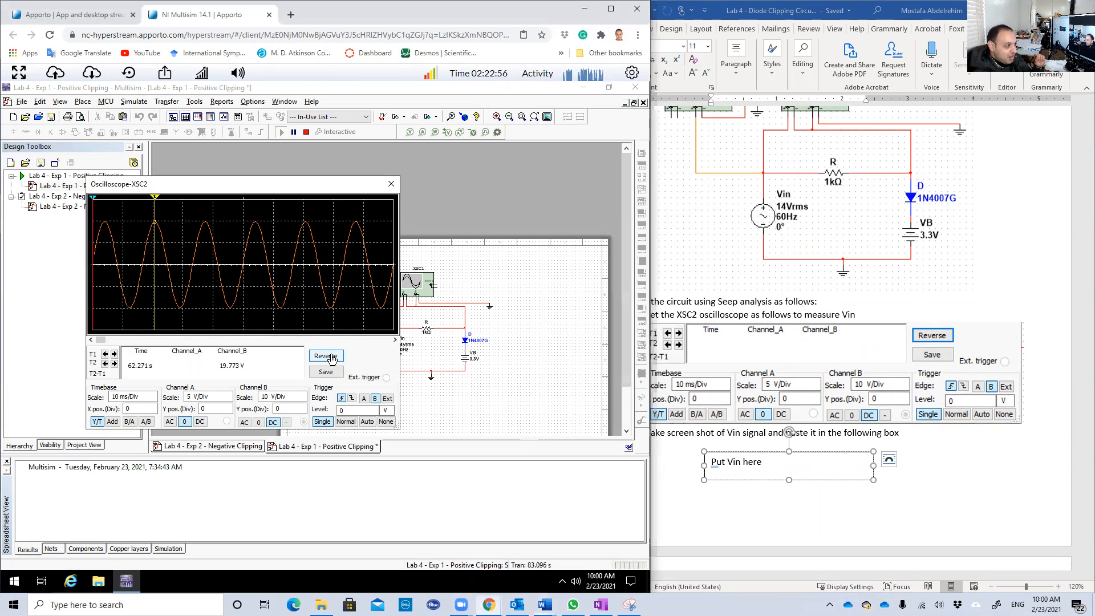
click(324, 360)
click(324, 360)
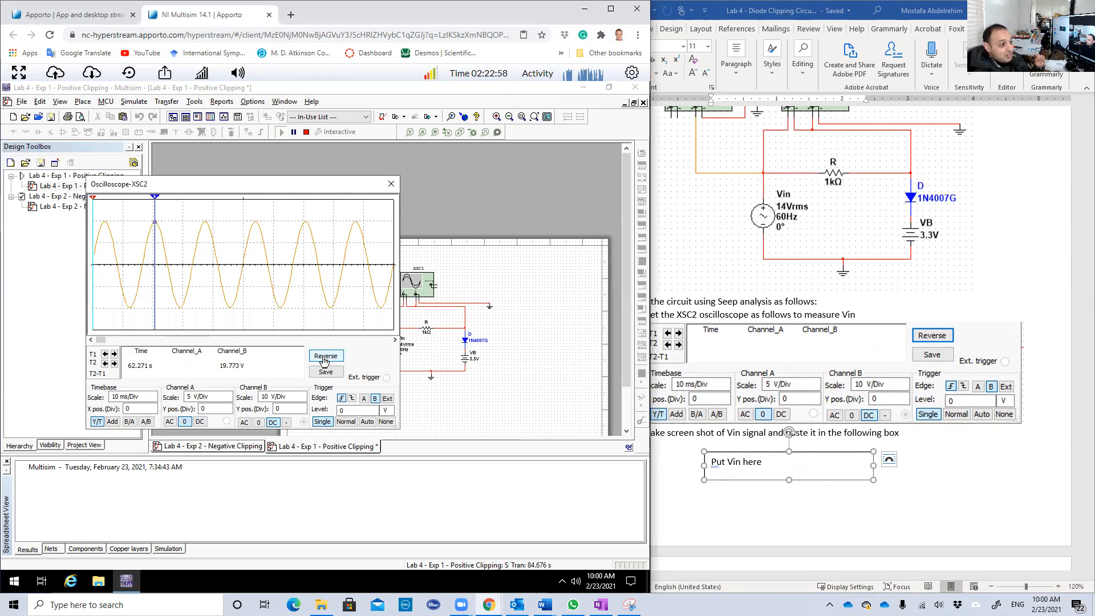
click(324, 360)
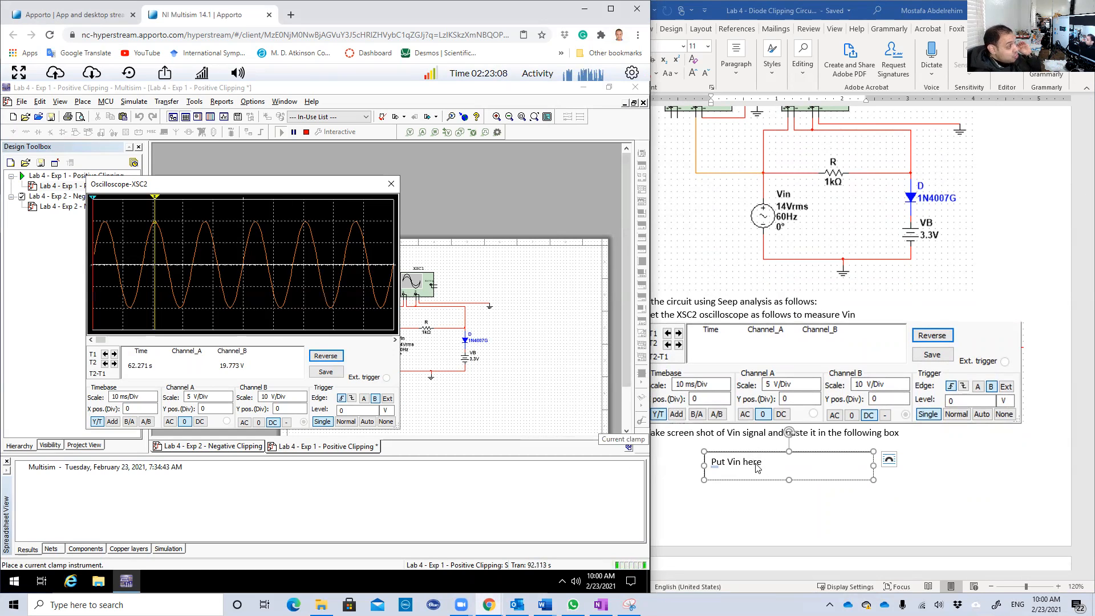
click(332, 358)
click(330, 360)
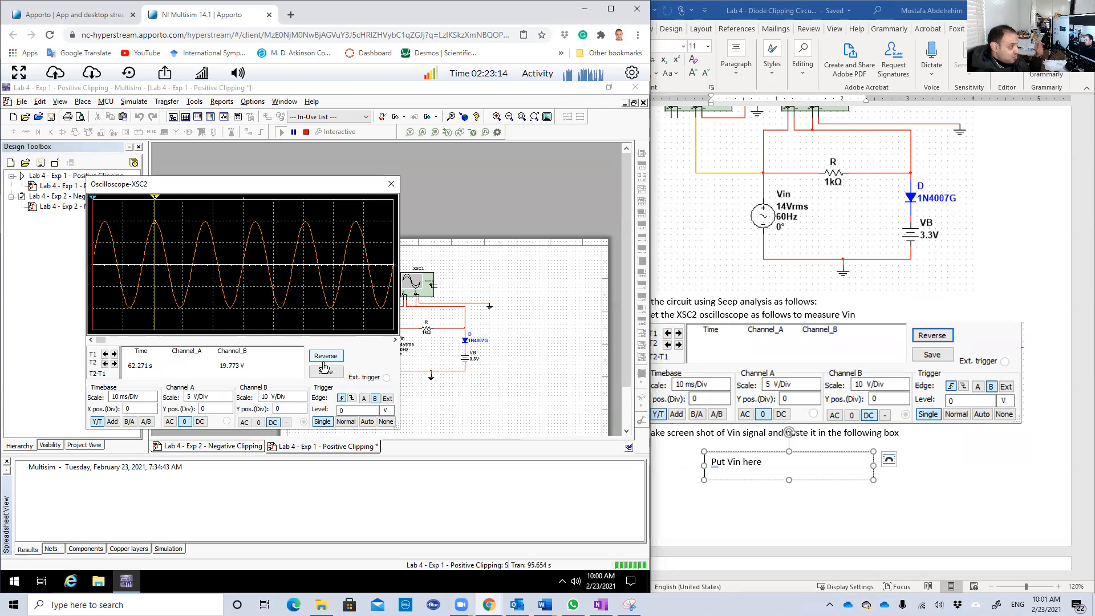
click(768, 466)
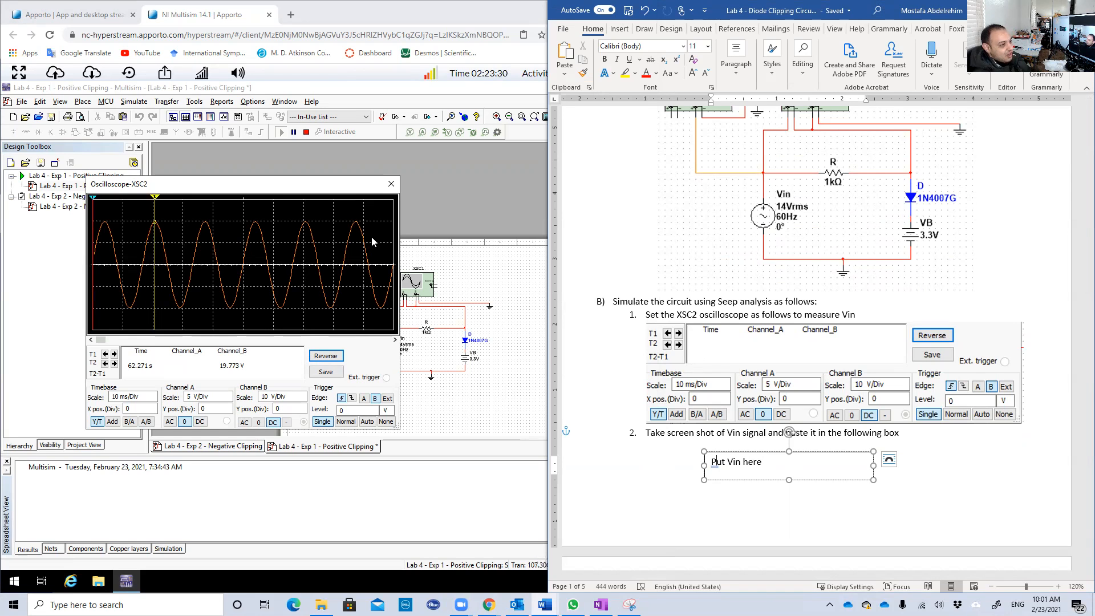
- Close the XSC2 oscilloscope window to get back to the Experiment 1 circuit
click(392, 184)
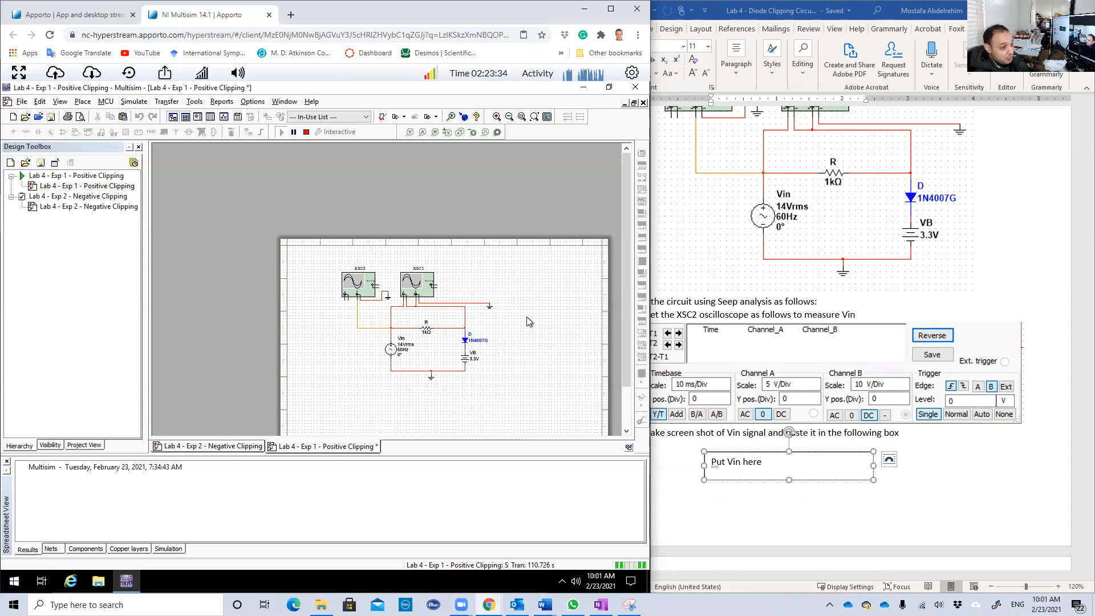
scroll(528, 318, up, 1)
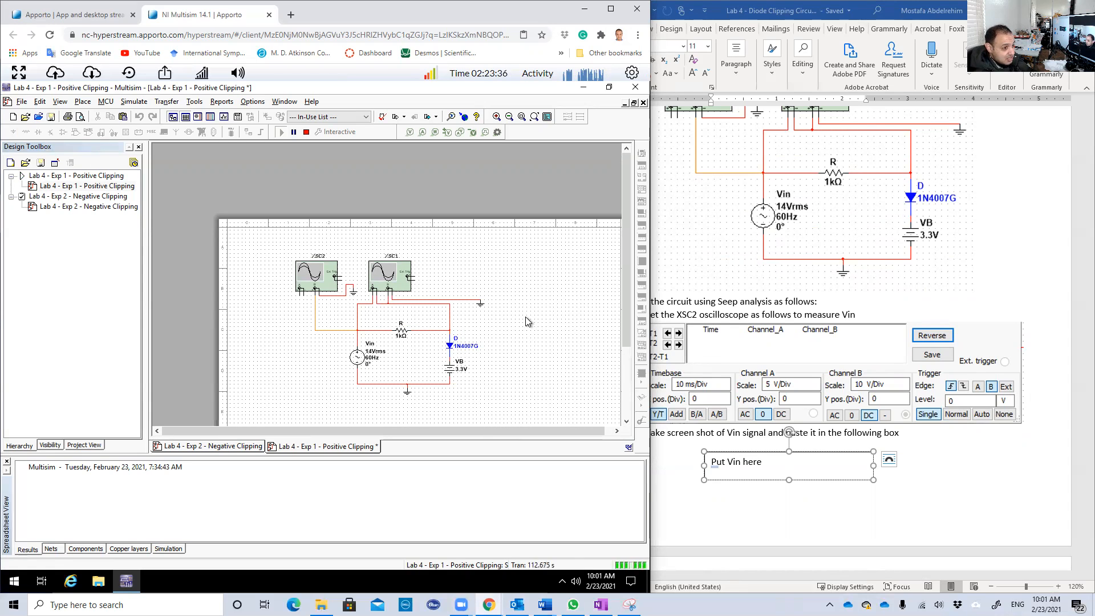
drag(625, 310, 588, 344)
scroll(519, 302, up, 4)
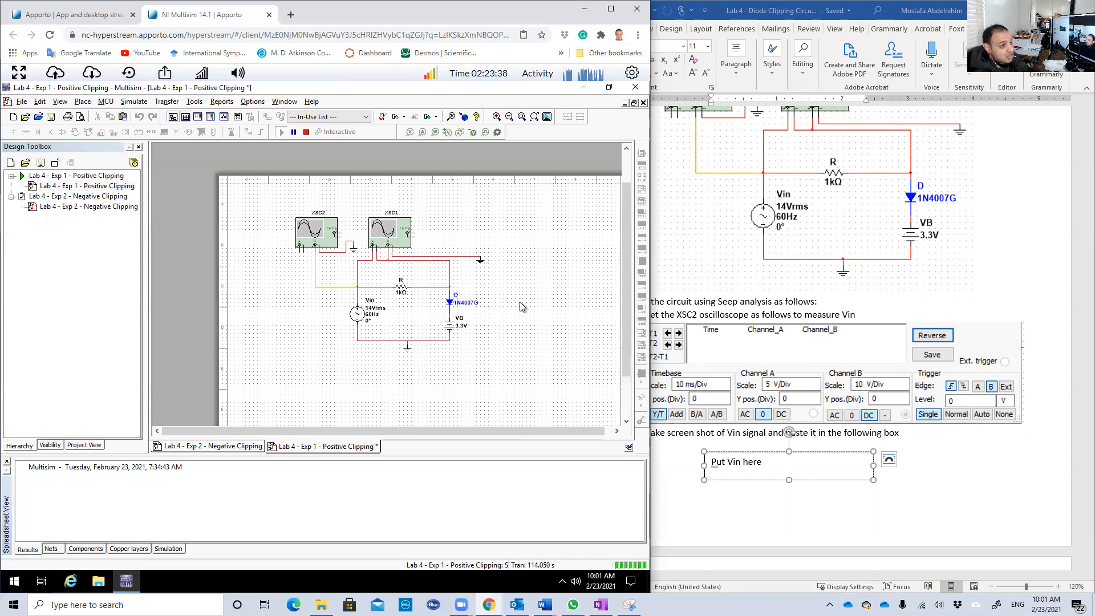
drag(622, 303, 624, 365)
- Switch to the Word handout and read the instructions for setting XSC1 to measure Vo and the clipping level
click(718, 306)
scroll(718, 307, down, 6)
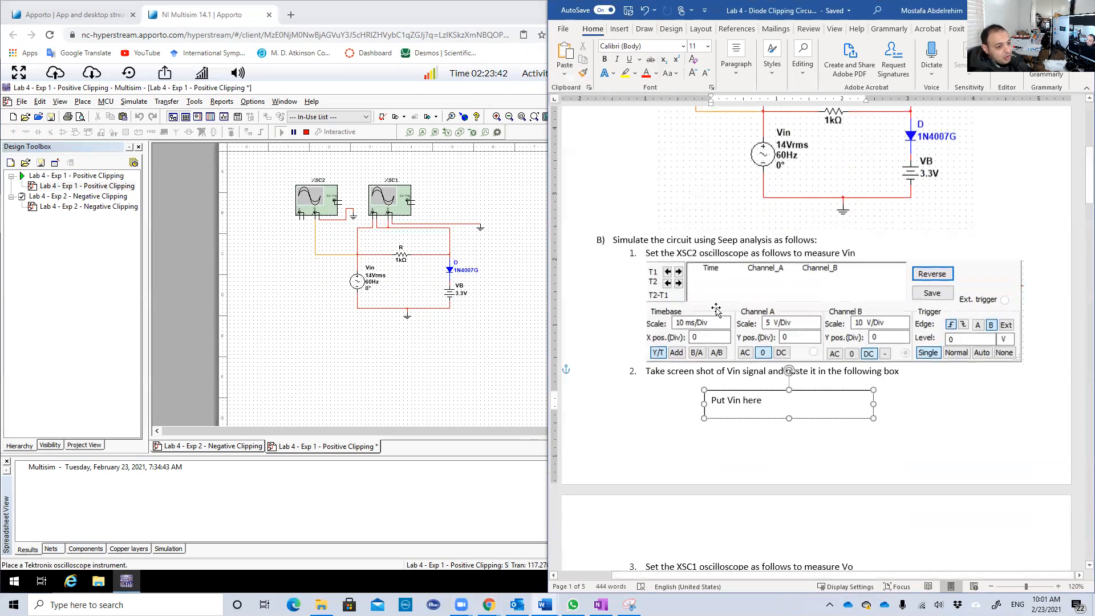
scroll(716, 308, down, 2)
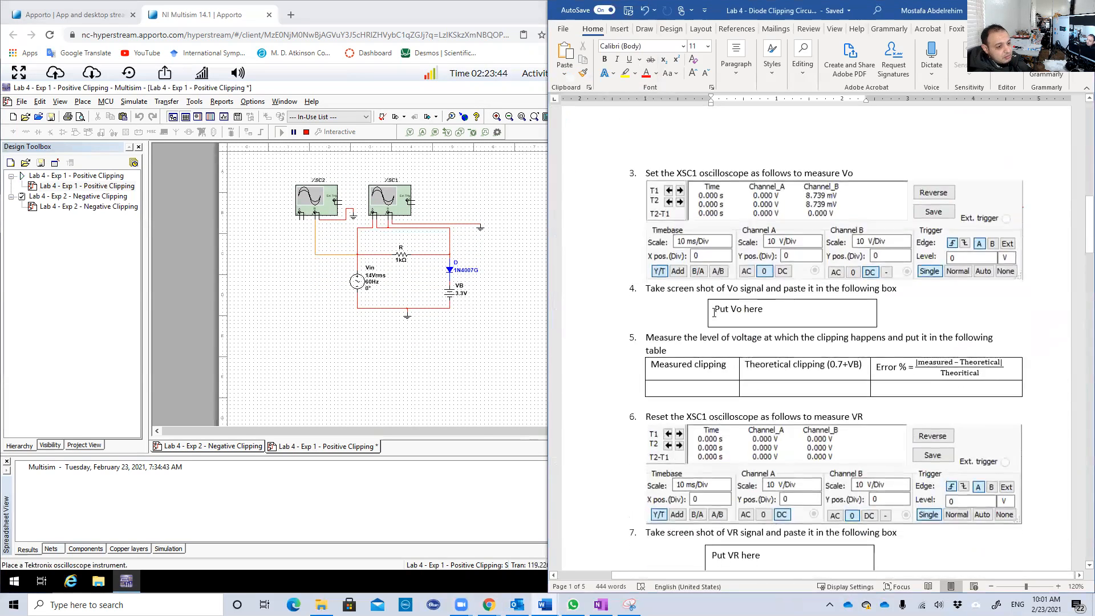
click(694, 294)
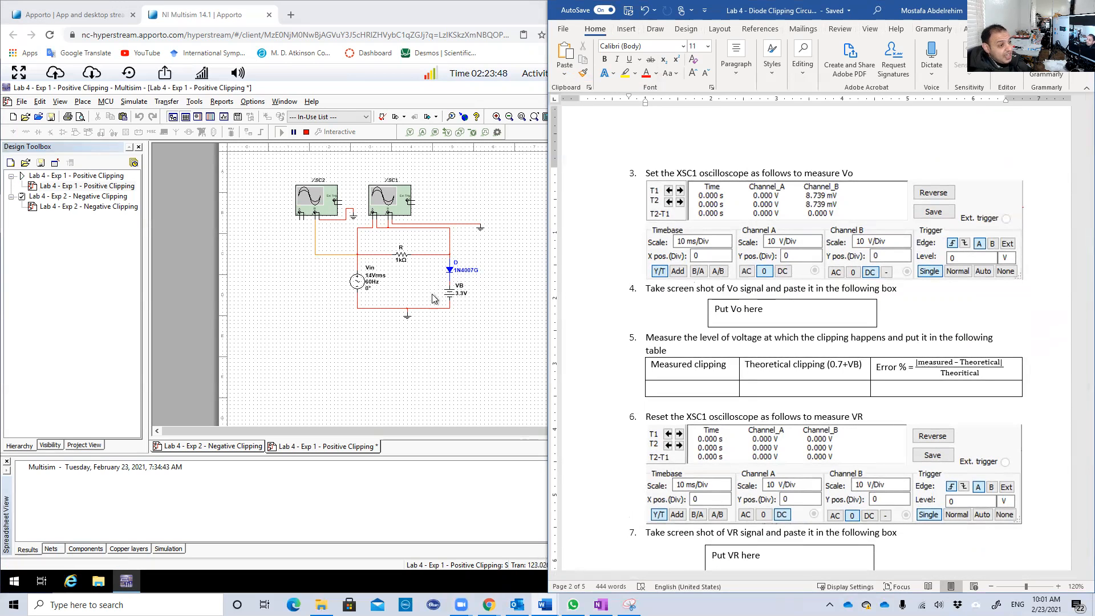
- Switch to Multisim, open the XSC1 oscilloscope and move its window over the circuit so all its settings are visible
click(351, 434)
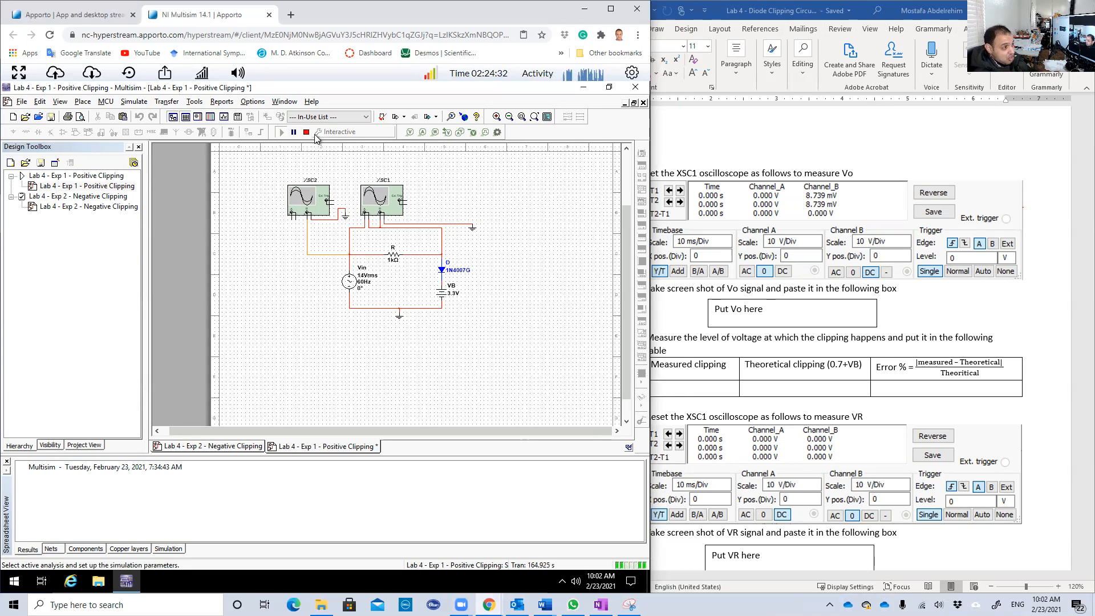
double_click(375, 202)
drag(368, 192, 335, 177)
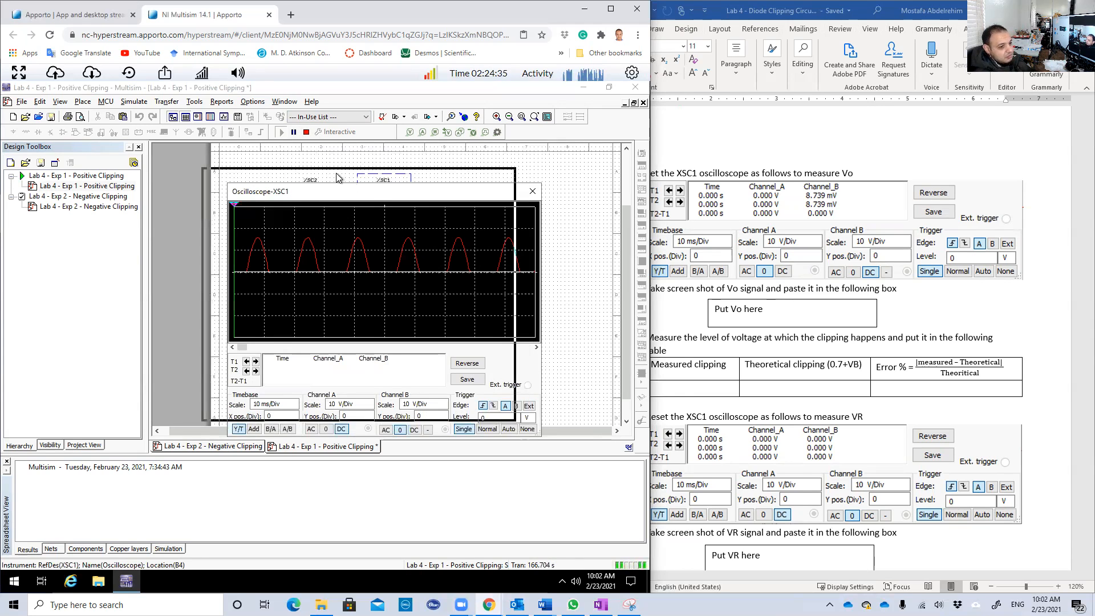
- Check the handout's XSC1 settings for measuring Vo, and set Channel A coupling to 0 and Channel B coupling to DC on XSC1
click(713, 396)
scroll(724, 393, down, 4)
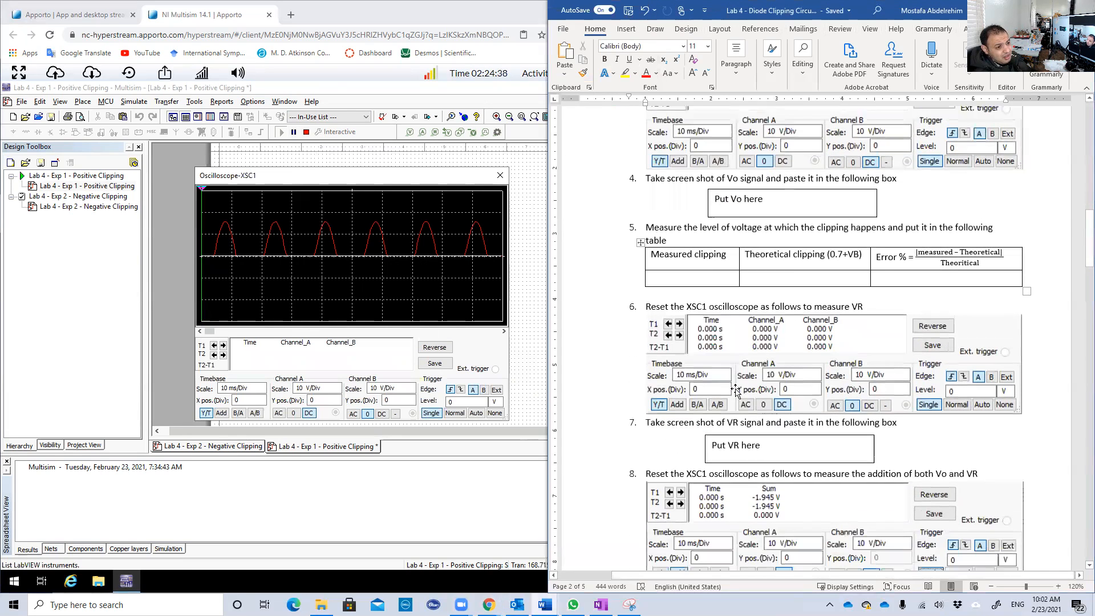
scroll(721, 365, up, 4)
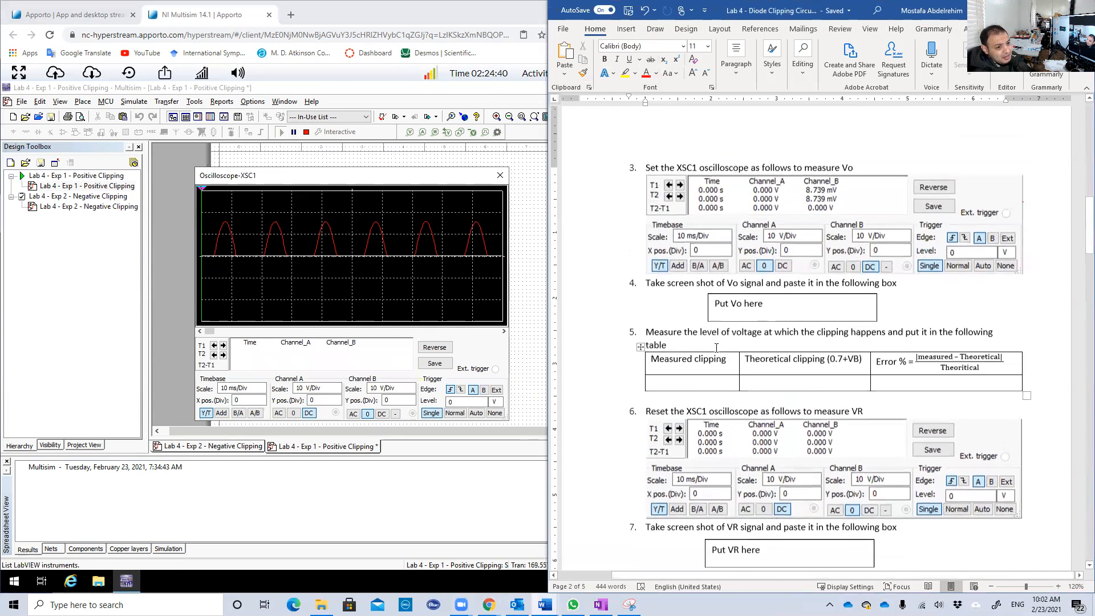
scroll(716, 347, up, 3)
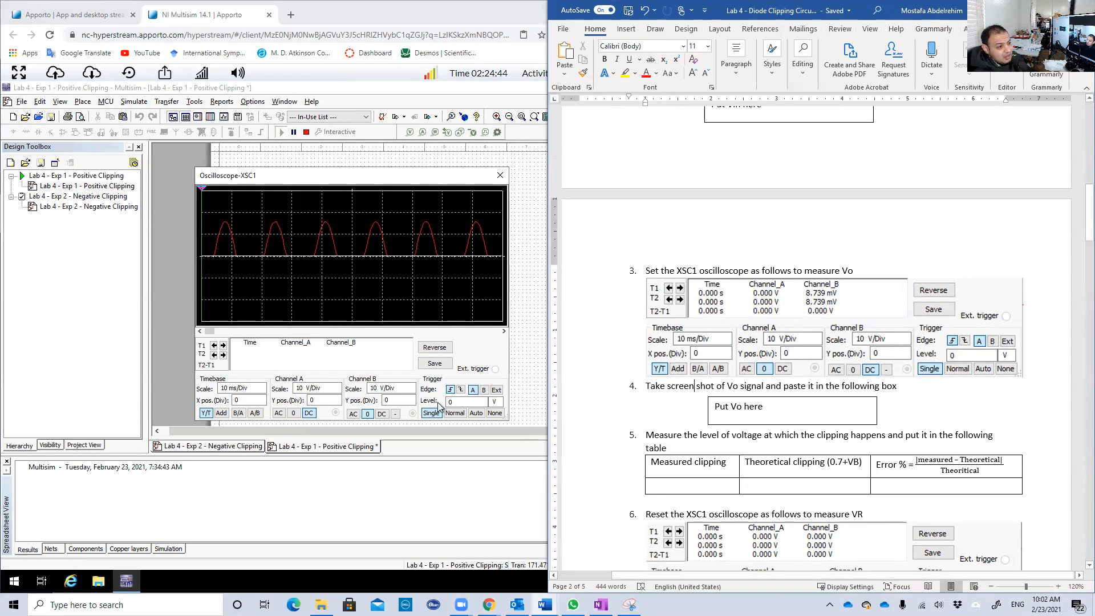
click(293, 413)
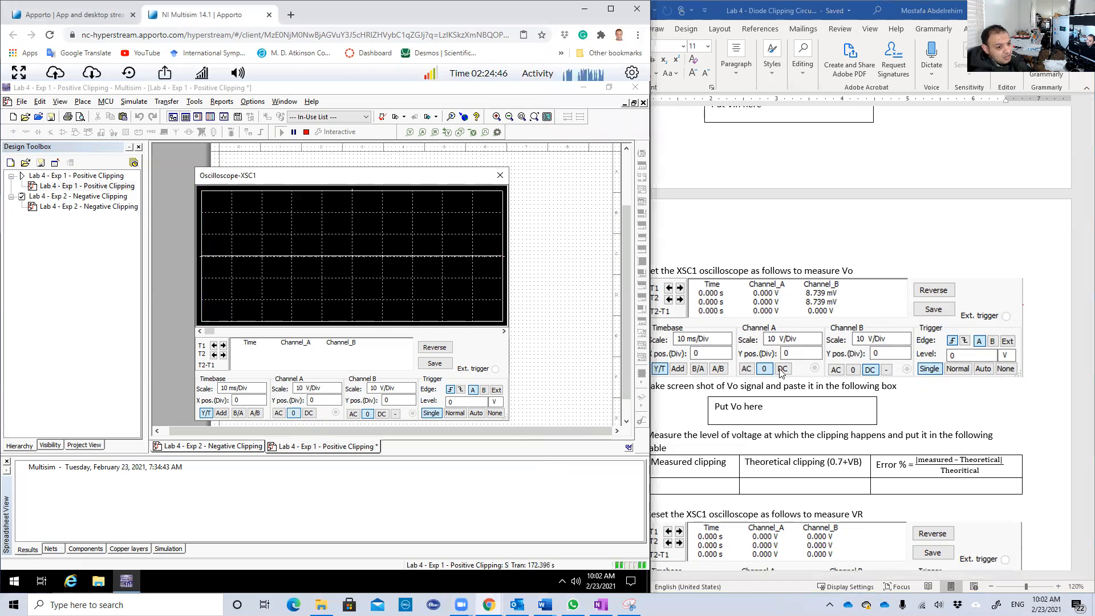
click(381, 414)
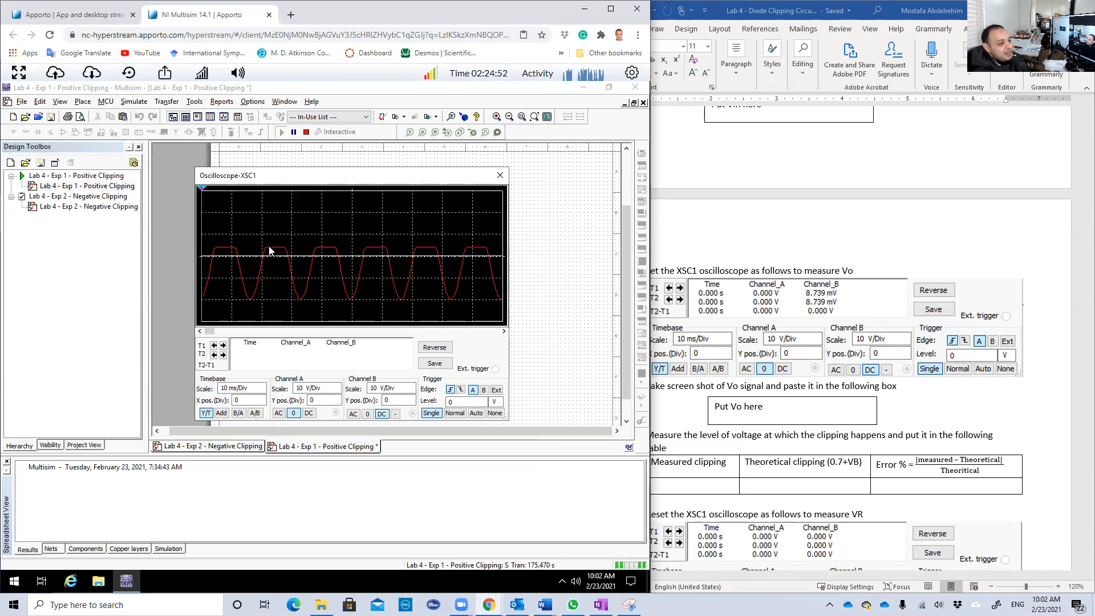
- Place an XSC1 cursor on the clipped top of the Vo waveform and select the Channel B trace for it
drag(204, 193, 226, 191)
right_click(258, 208)
click(297, 229)
click(313, 305)
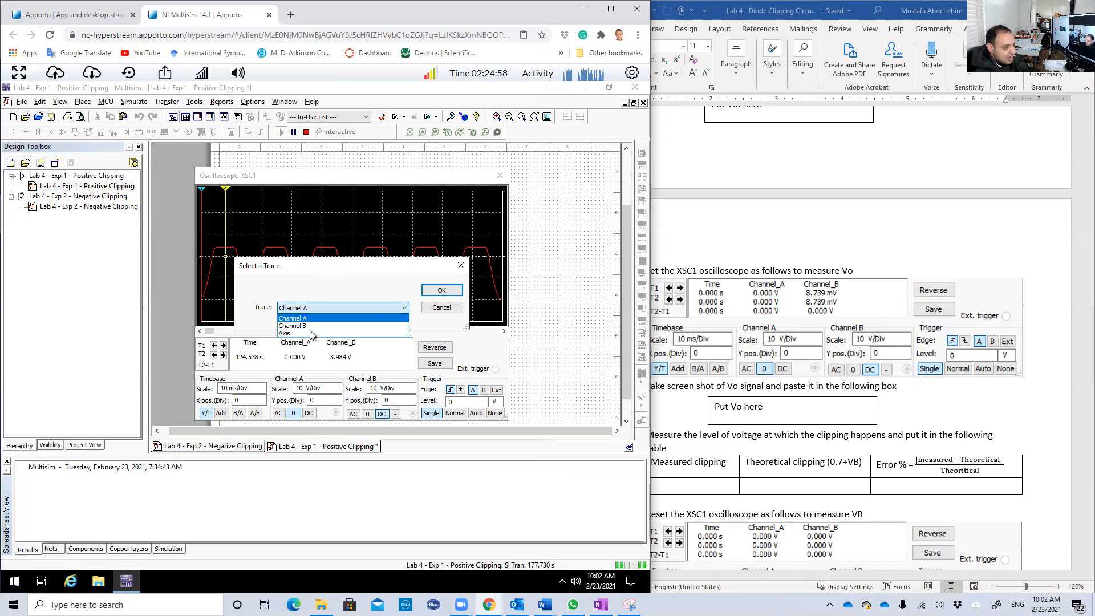
click(313, 326)
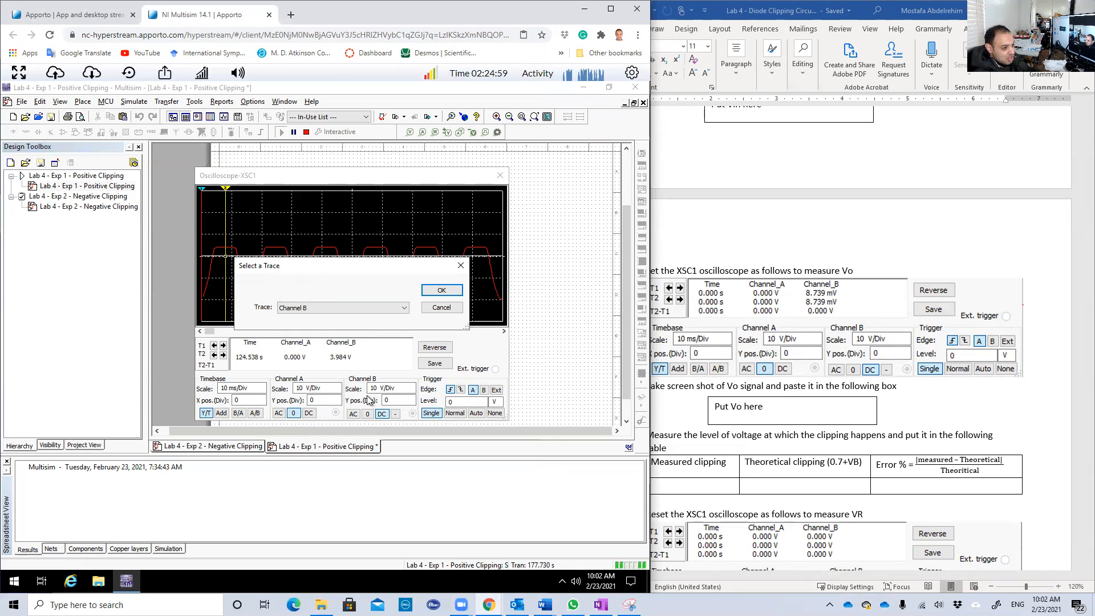
click(441, 291)
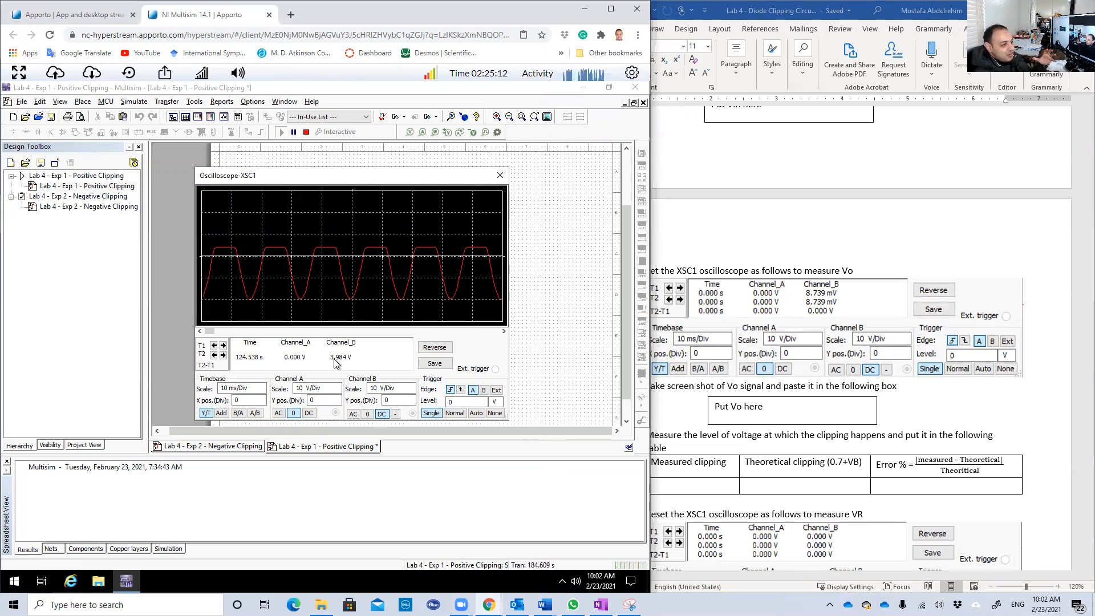
- Measure the clipping level at the middle of Vo's flat top with the XSC1 cursor and review the handout's measured, theoretical and error columns
click(804, 496)
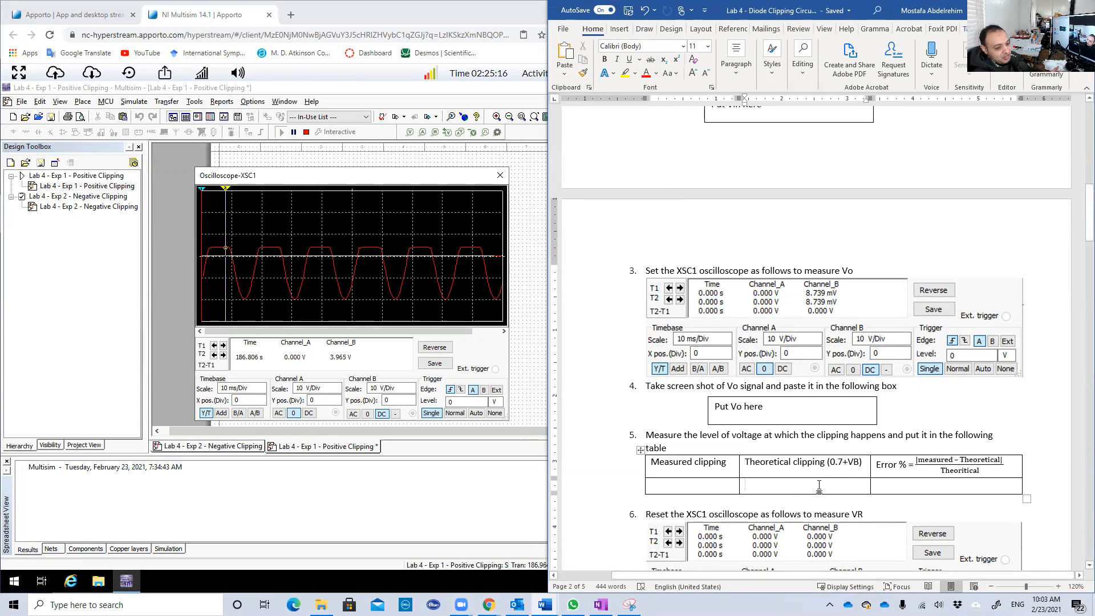
click(695, 482)
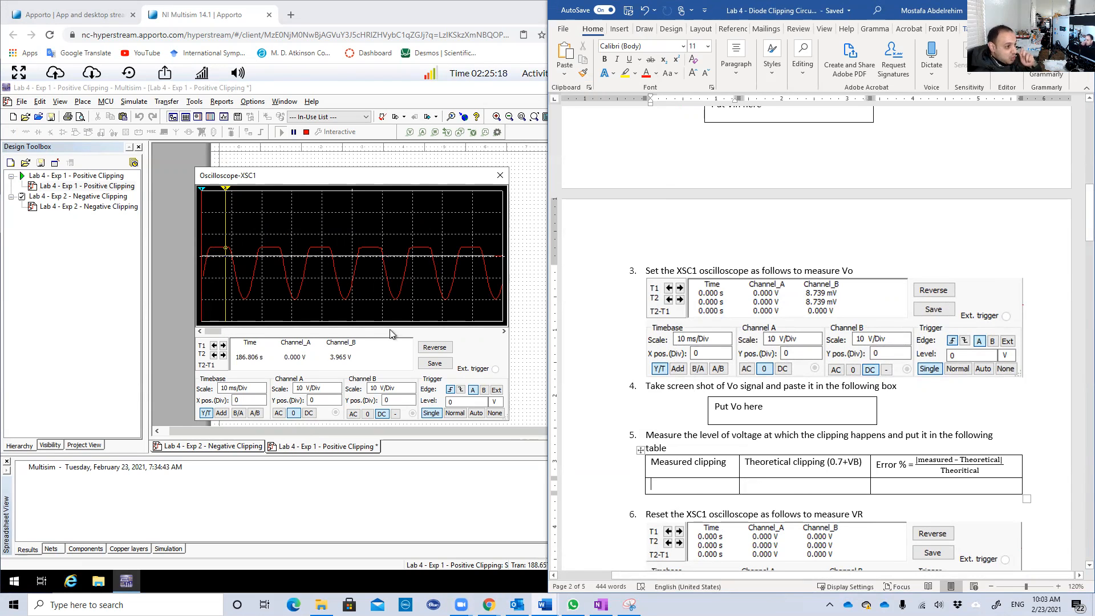
drag(226, 189, 221, 190)
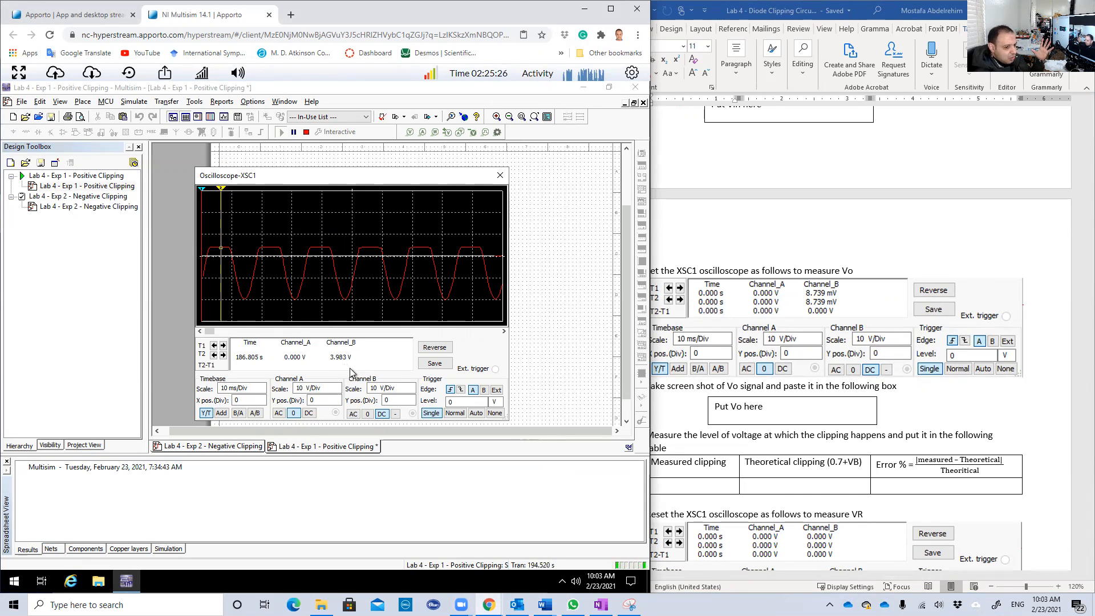
click(889, 487)
click(900, 488)
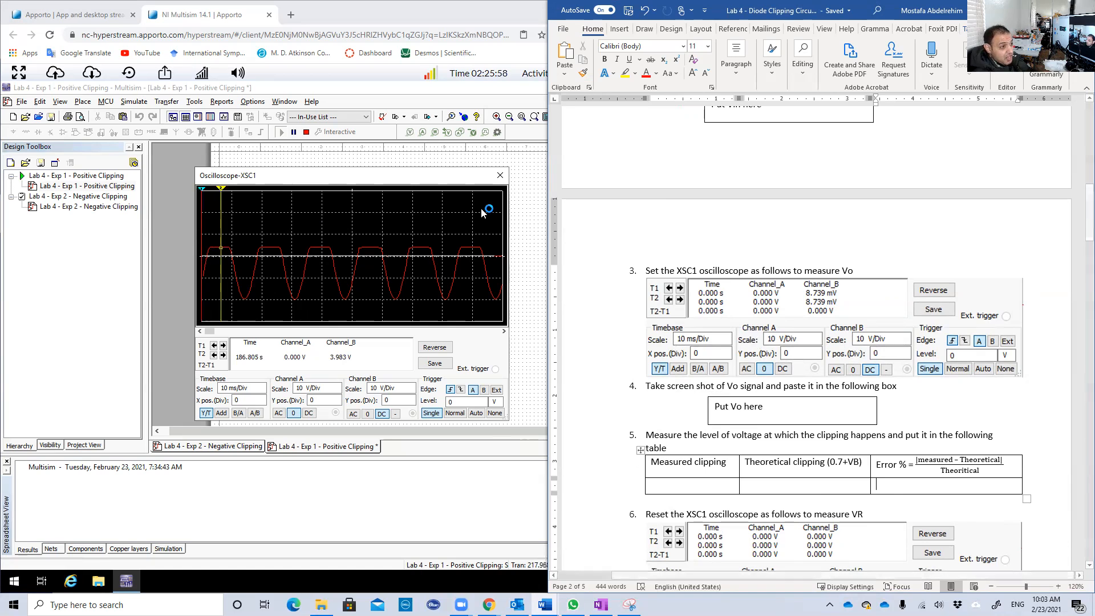
- Check the circuit and the handout's VR settings, and set XSC1's Channel B coupling to 0 and Channel A coupling to DC
scroll(777, 438, down, 8)
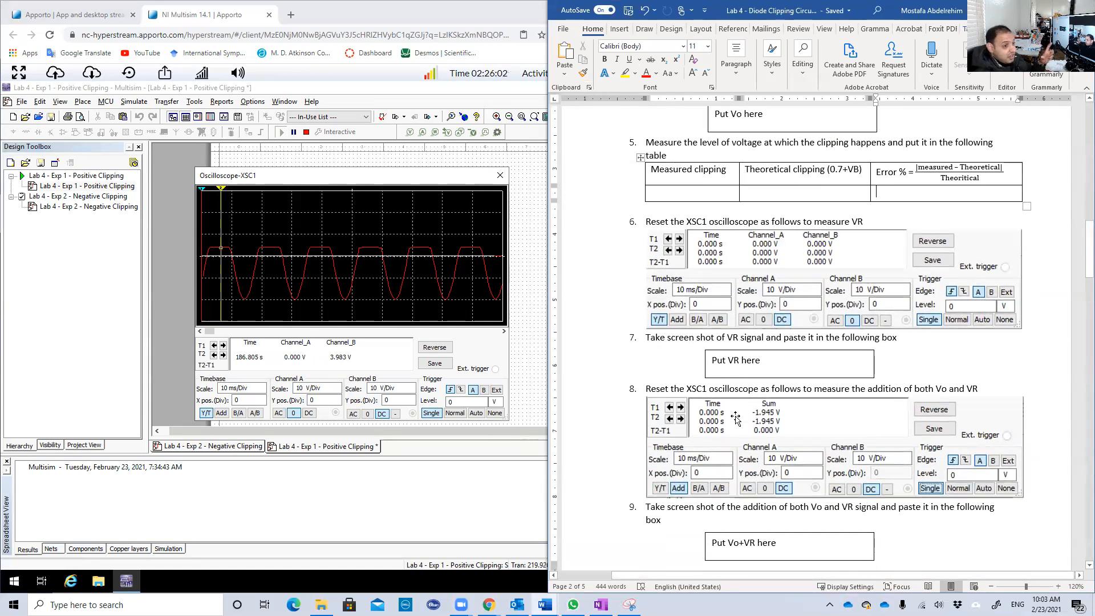
drag(407, 177, 296, 330)
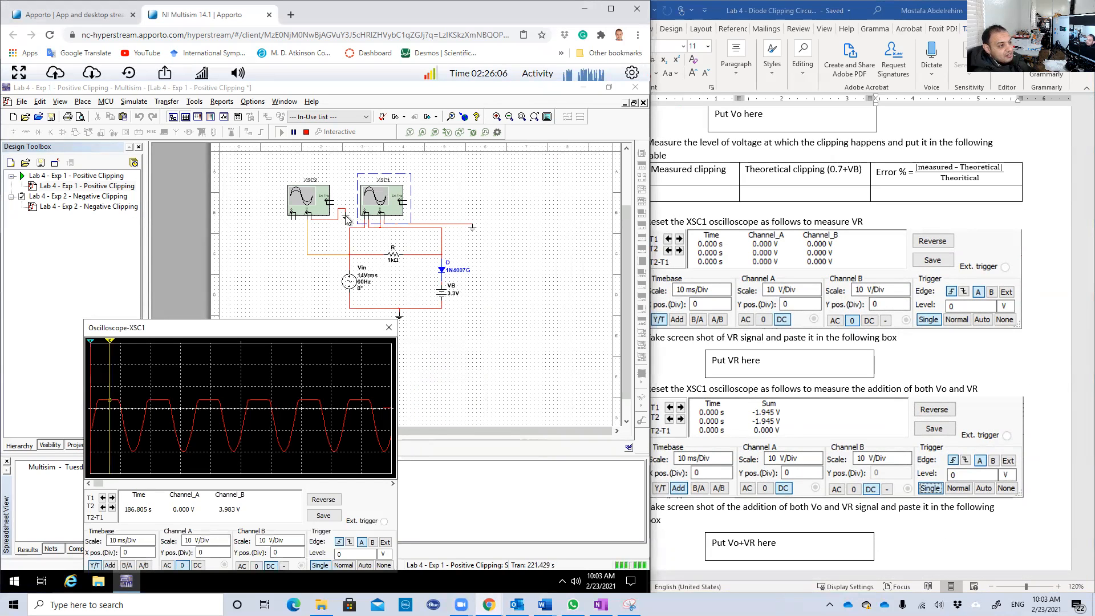
drag(240, 328, 402, 158)
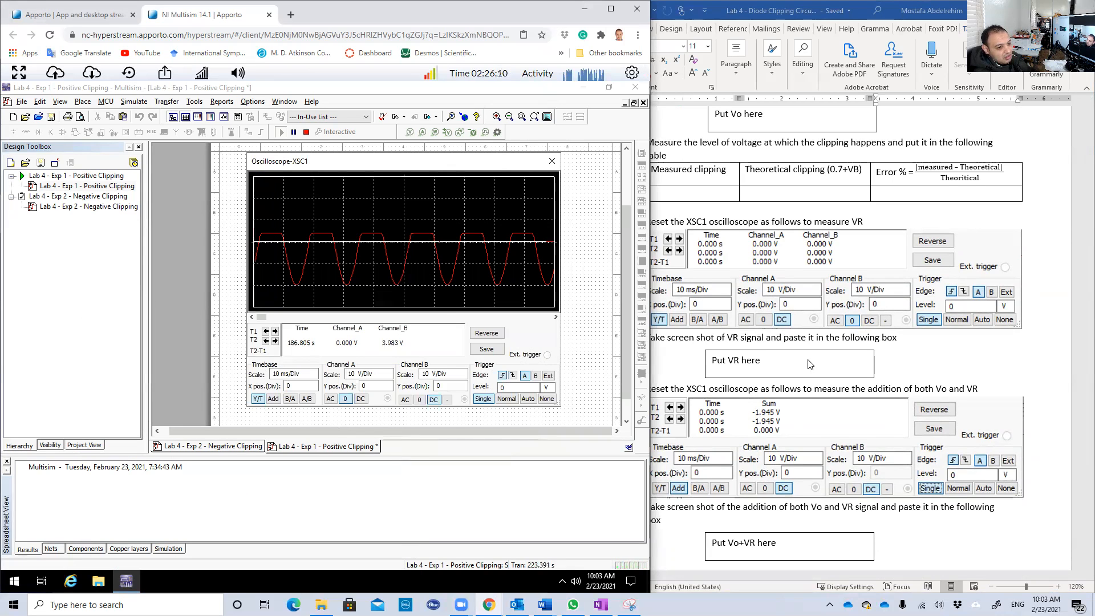
scroll(810, 362, down, 1)
click(810, 362)
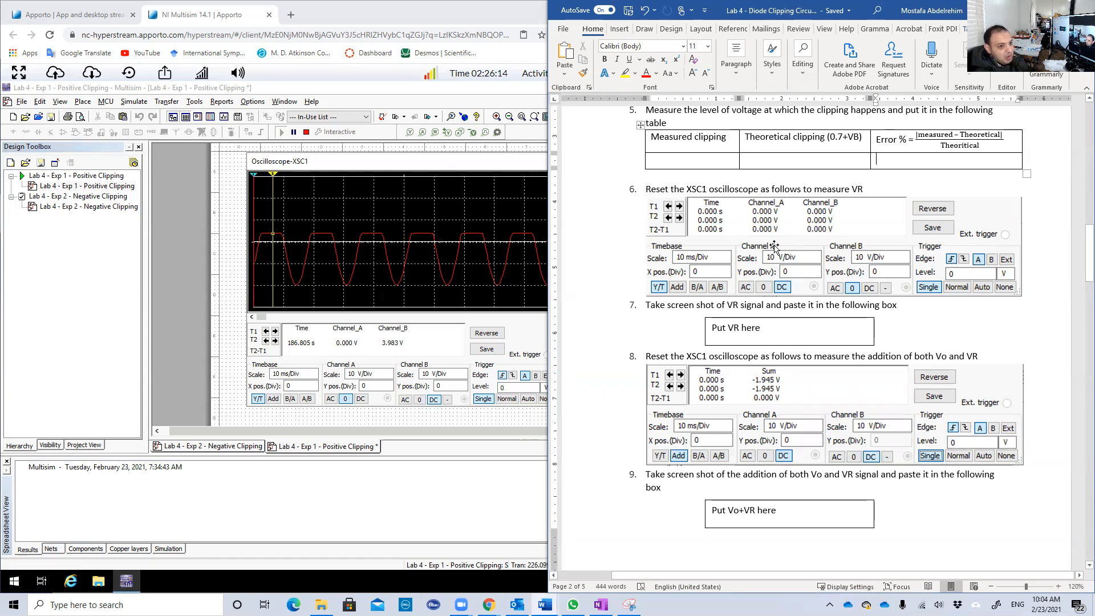
click(413, 418)
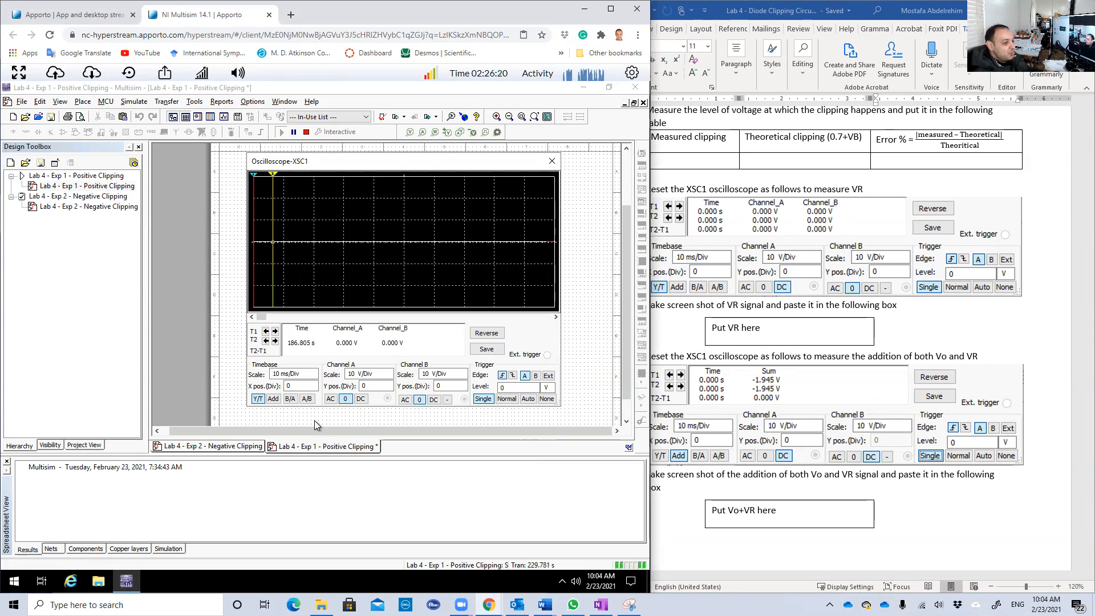
click(359, 399)
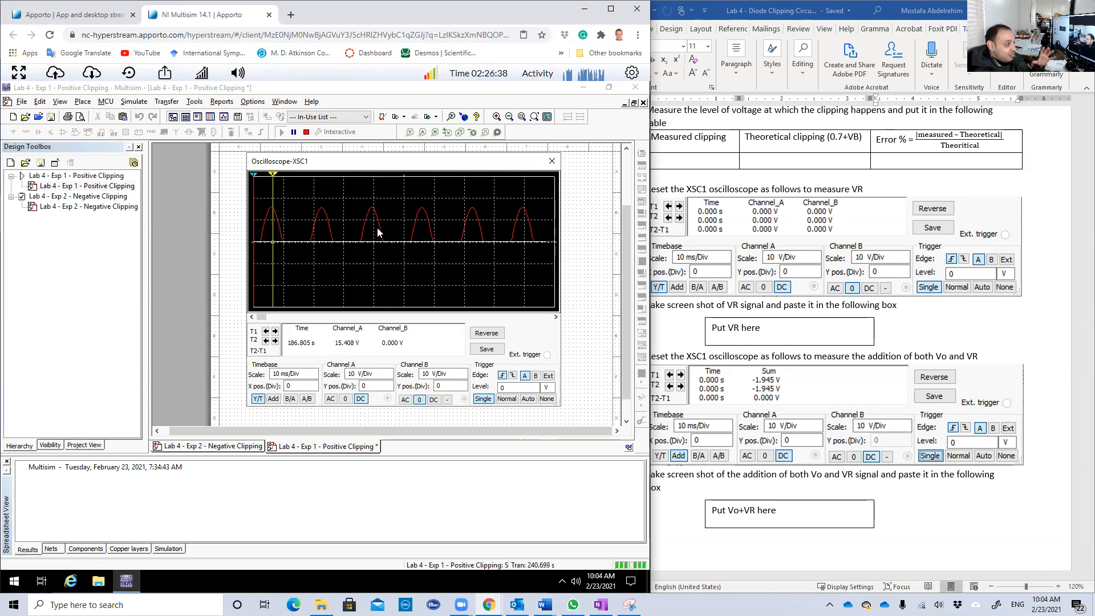
- Select the Channel A trace on XSC1 and place the cursor on a peak of the VR waveform
scroll(832, 271, up, 15)
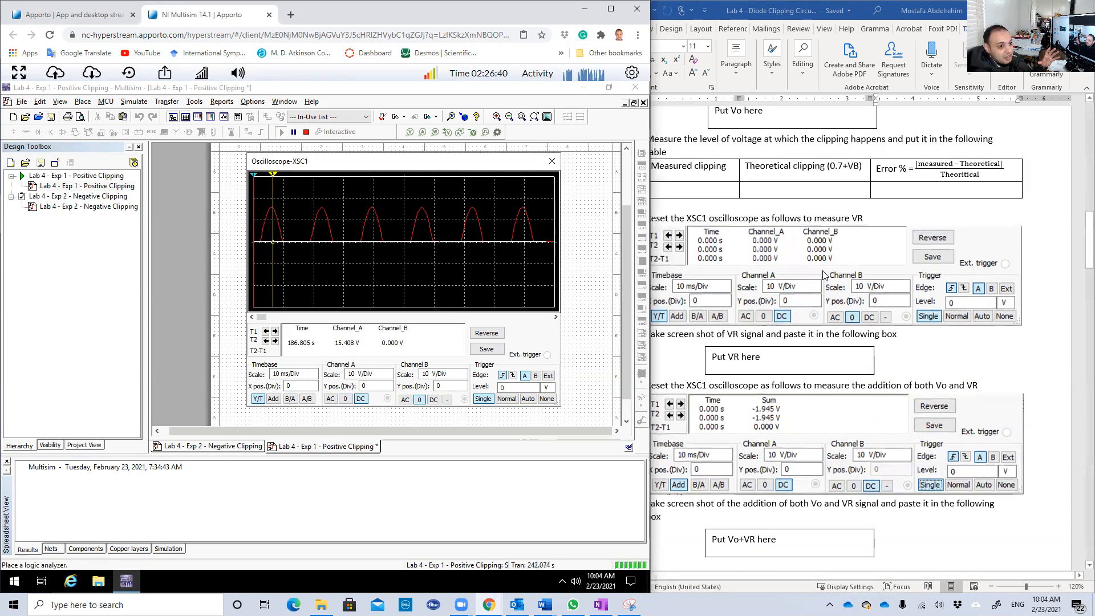
scroll(823, 275, up, 5)
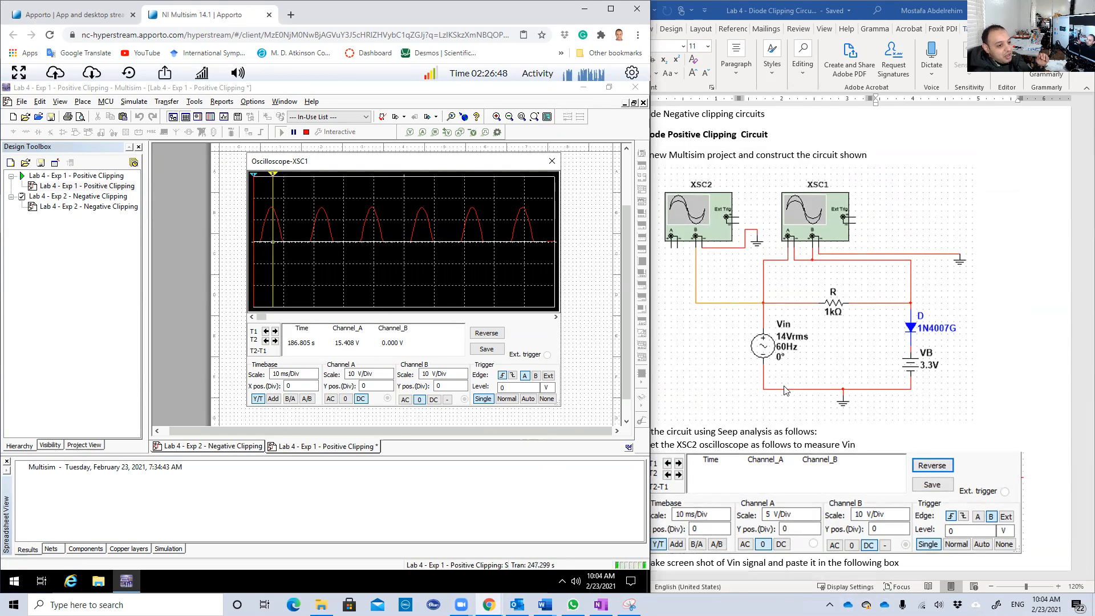
scroll(786, 391, down, 5)
scroll(786, 391, down, 3)
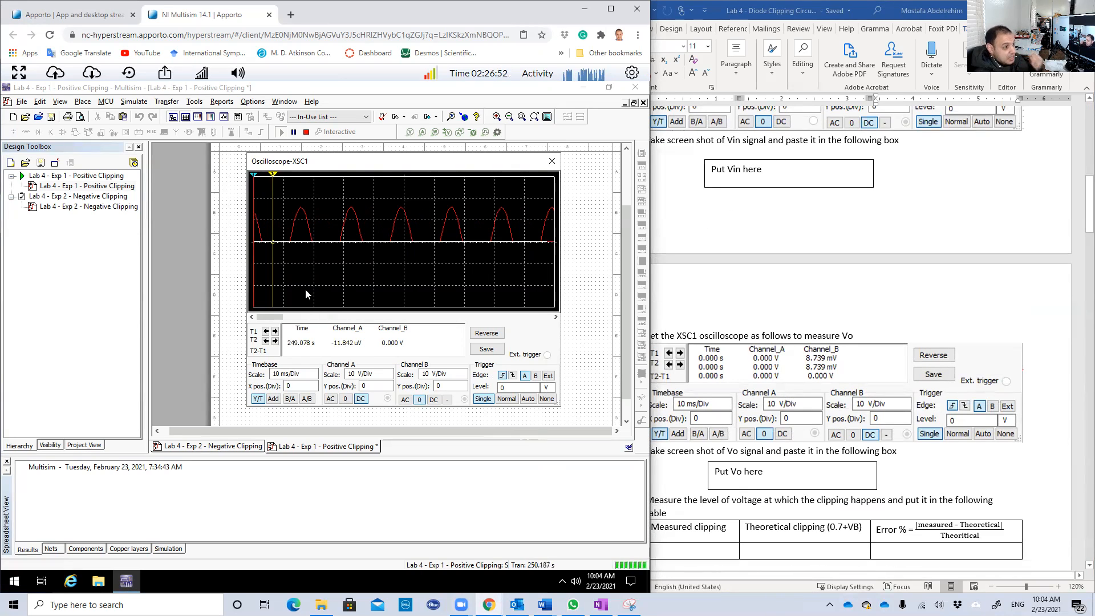
drag(273, 174, 307, 195)
right_click(307, 195)
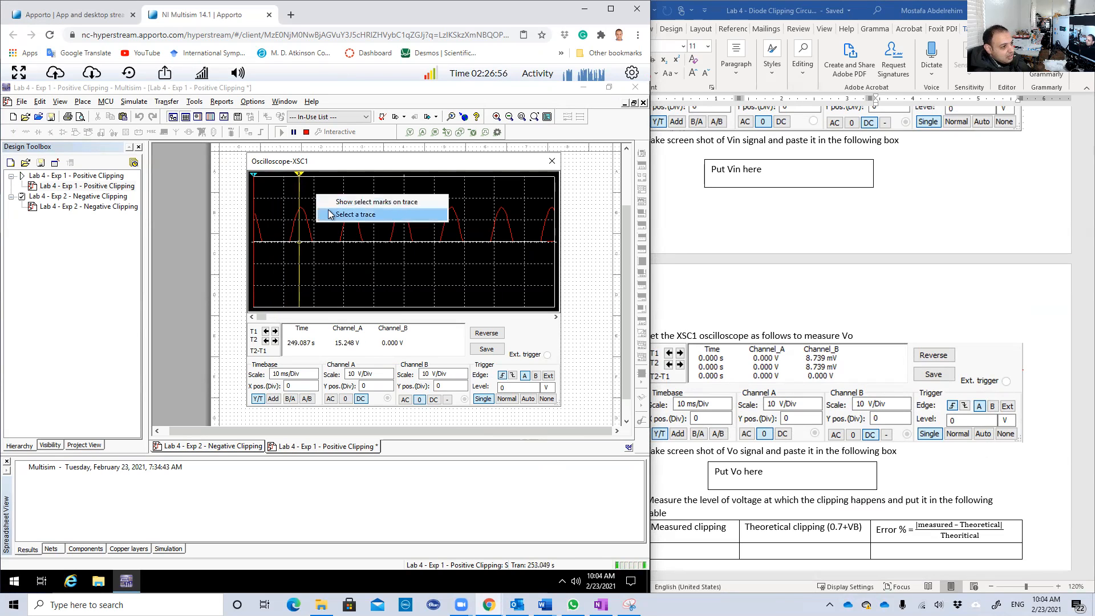
click(327, 210)
click(371, 293)
click(400, 303)
click(493, 276)
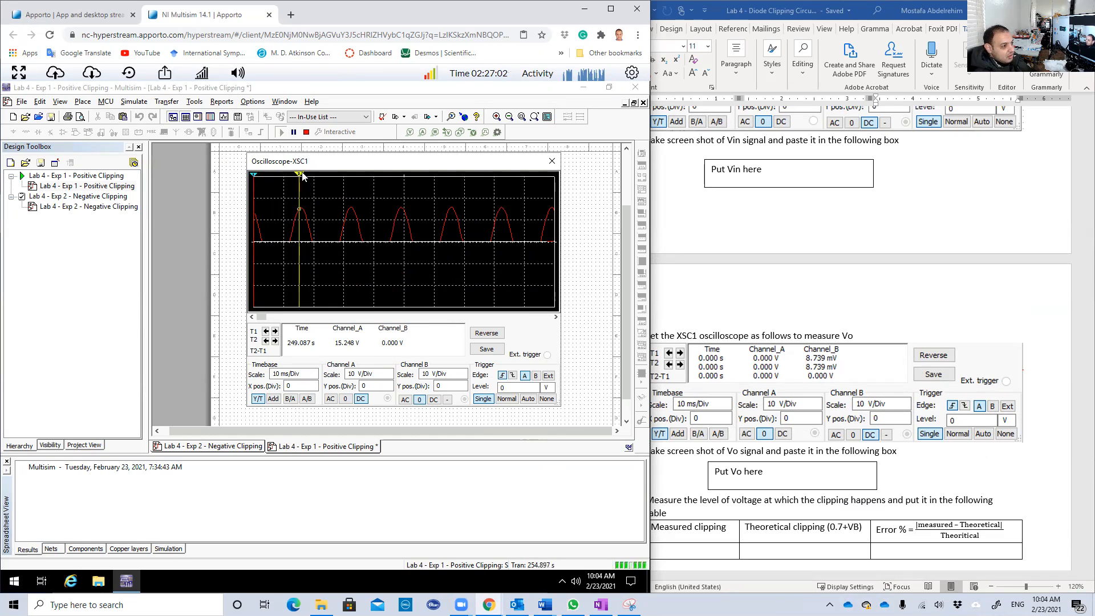
drag(301, 177, 302, 180)
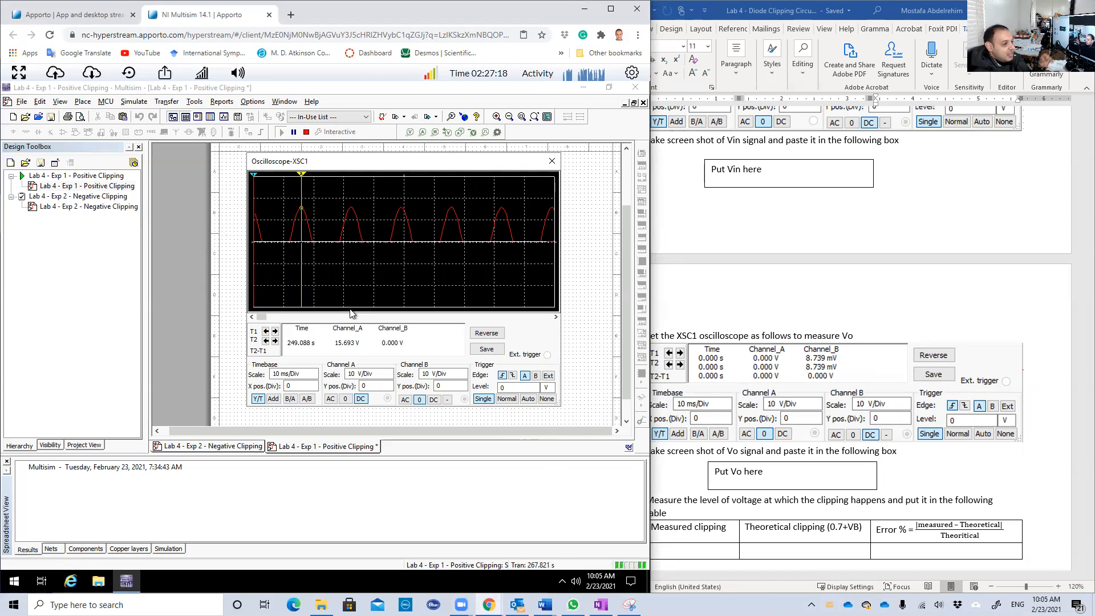
- Set XSC1 to display the sum of Vo and VR in Add mode with Channel B on DC, and open XSC2 beside it for comparison
click(433, 399)
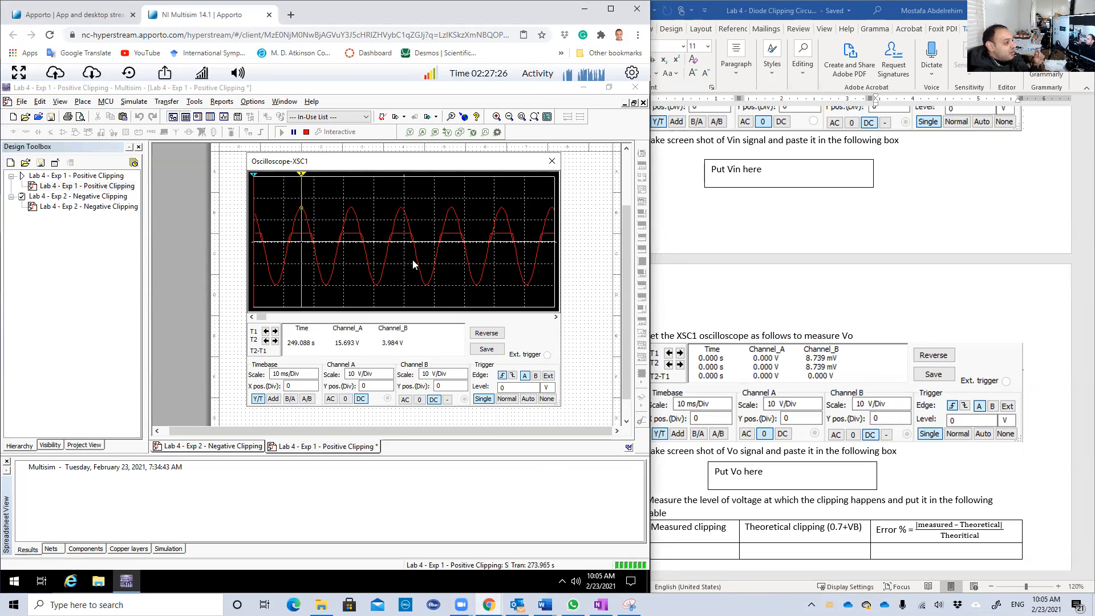
scroll(775, 341, up, 6)
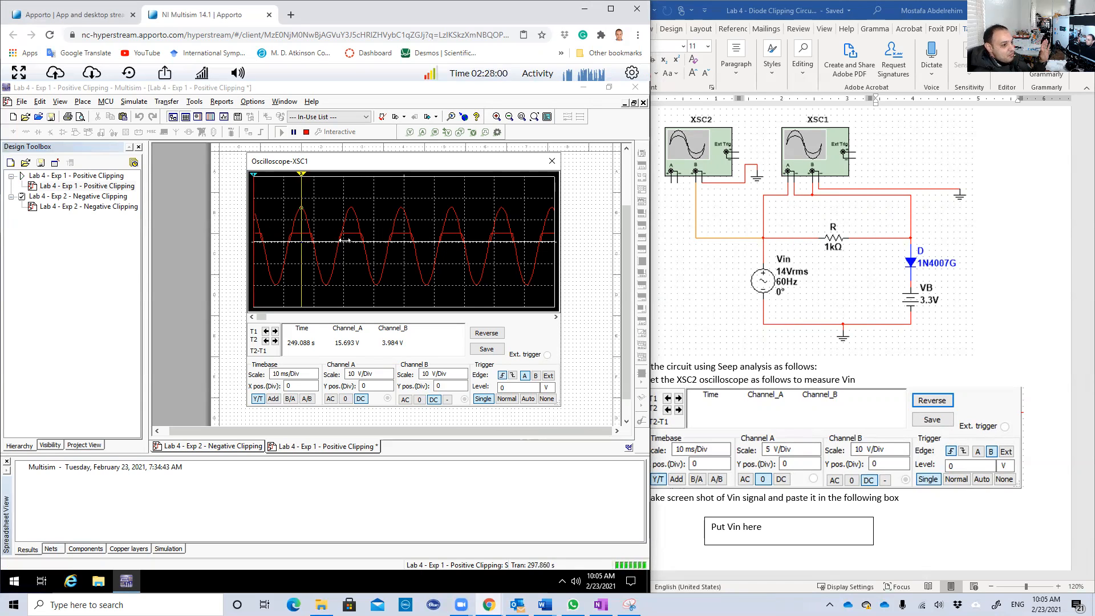
drag(375, 169, 452, 178)
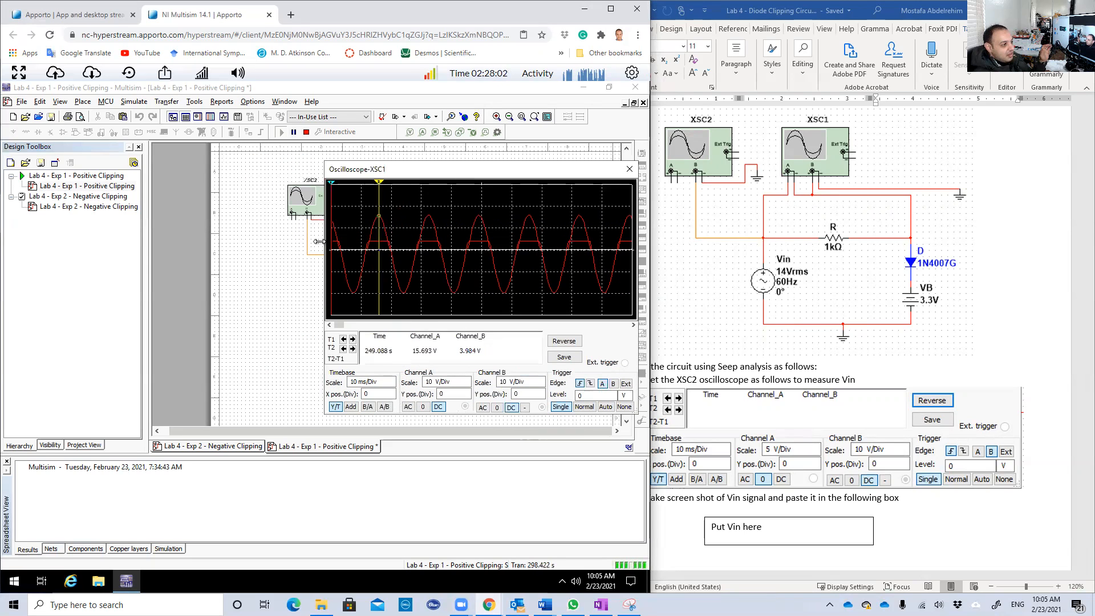
double_click(305, 211)
drag(285, 189, 218, 180)
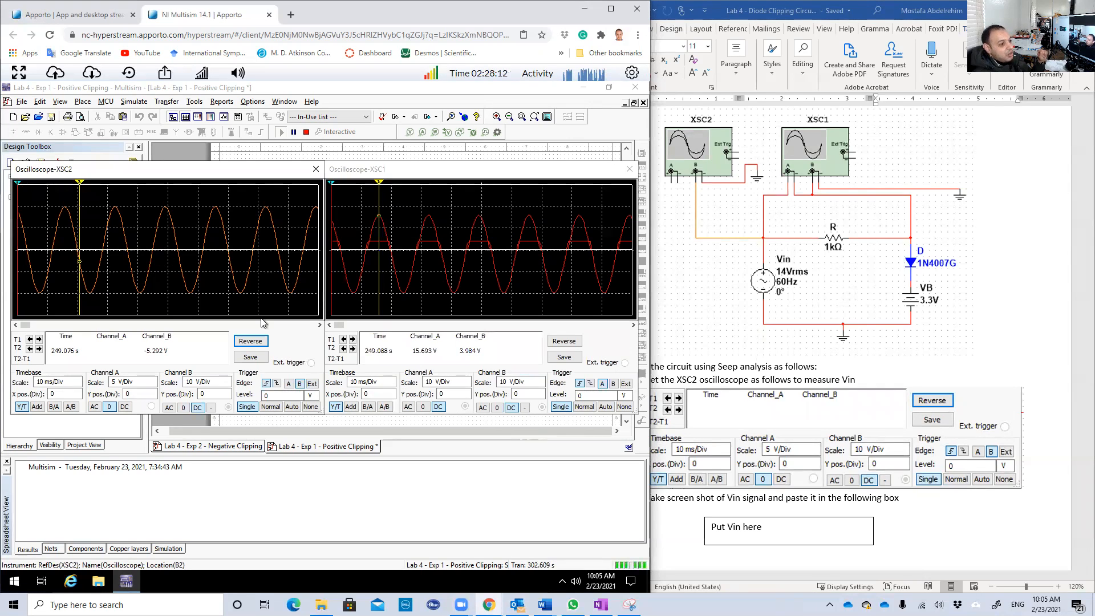
click(350, 407)
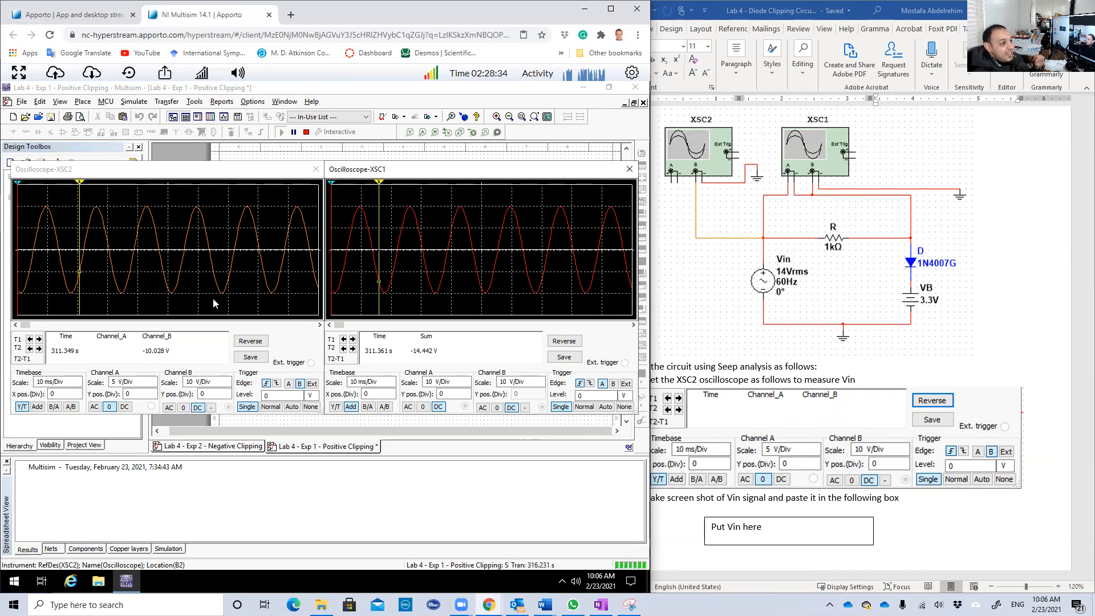
- Find the handout's peak-to-peak comparison table and measure Vo+VR with the two XSC1 cursors on a peak and the adjacent trough
click(811, 382)
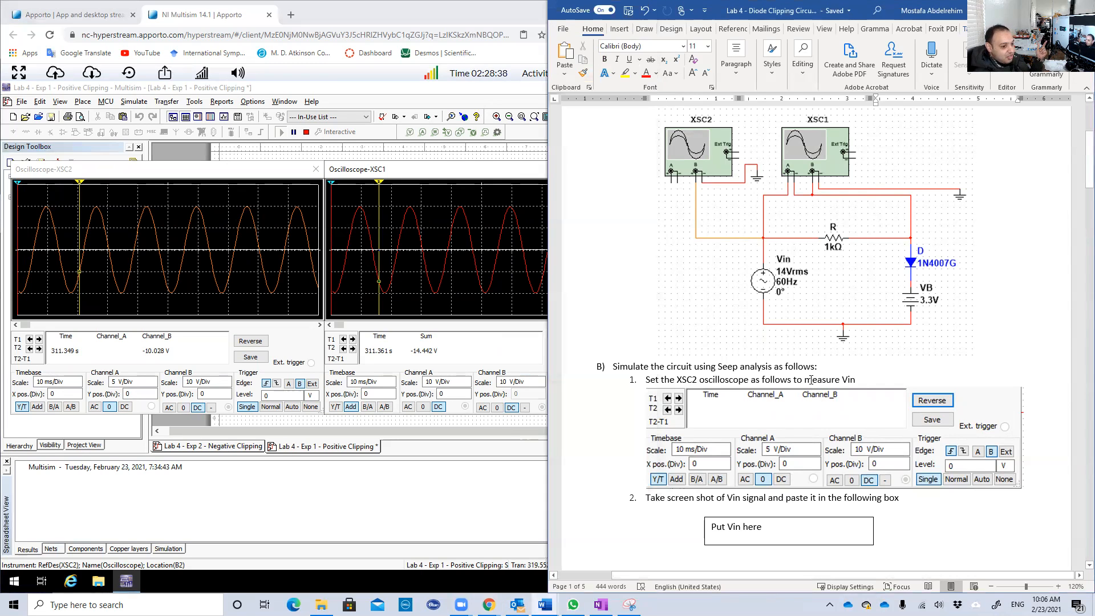
scroll(811, 381, down, 4)
scroll(812, 381, down, 20)
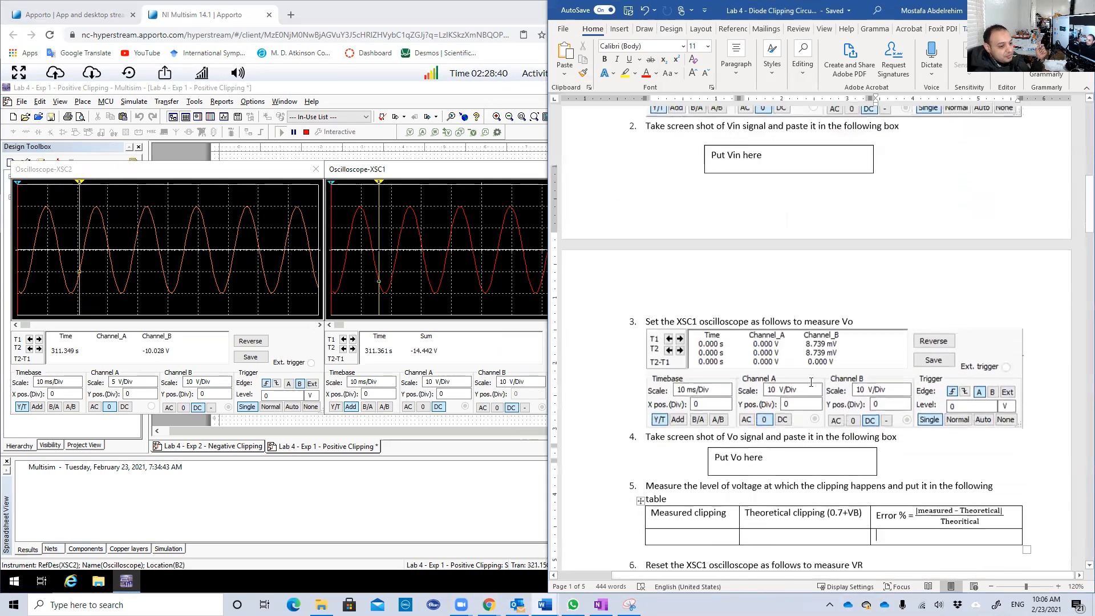
scroll(810, 388, down, 3)
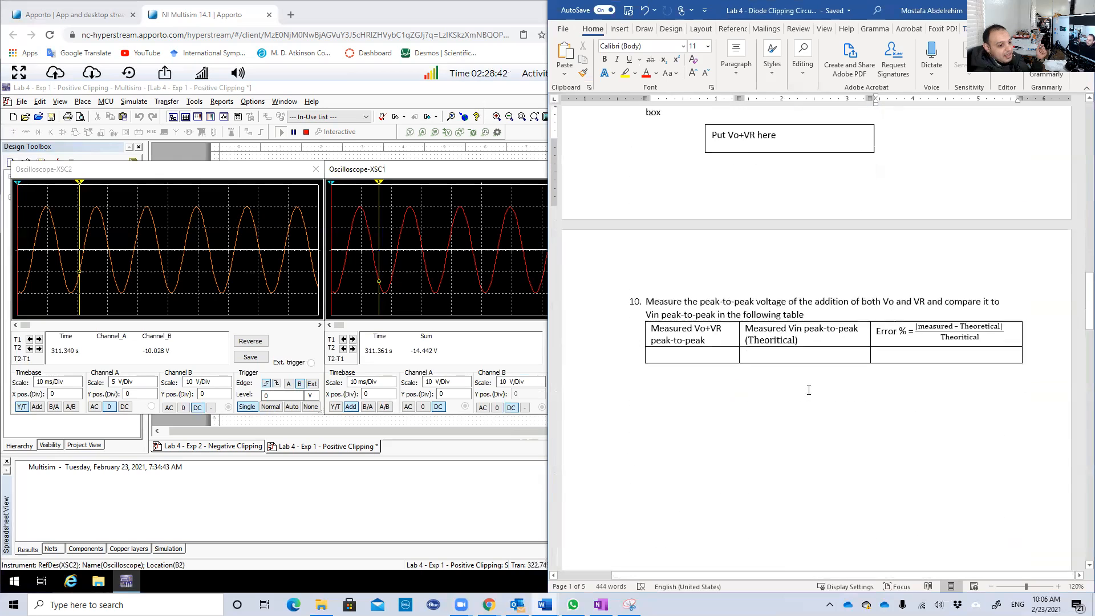
click(693, 341)
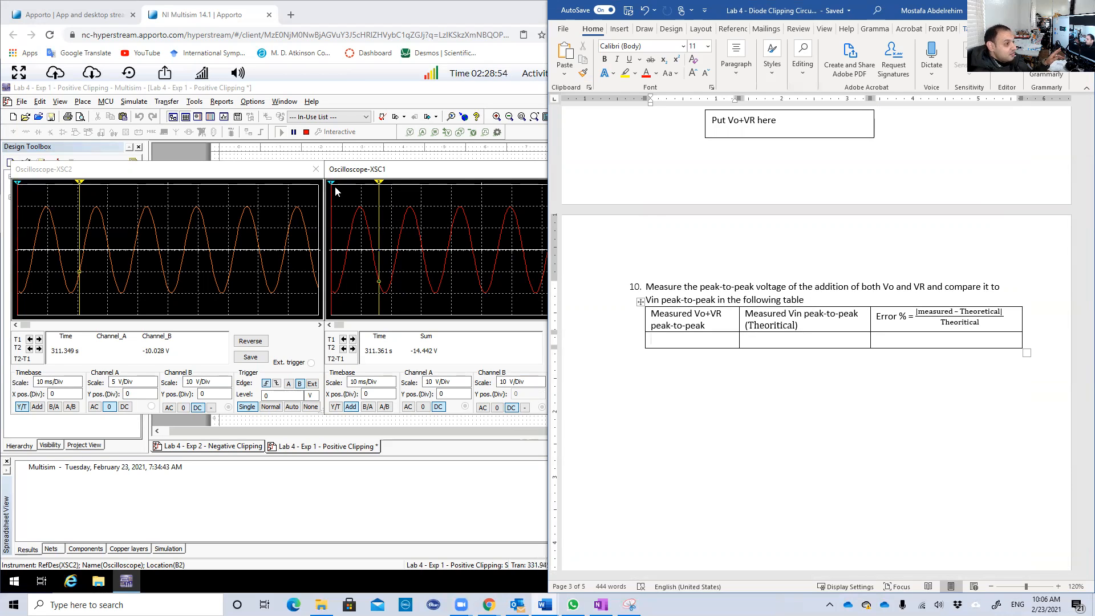
drag(332, 186, 386, 189)
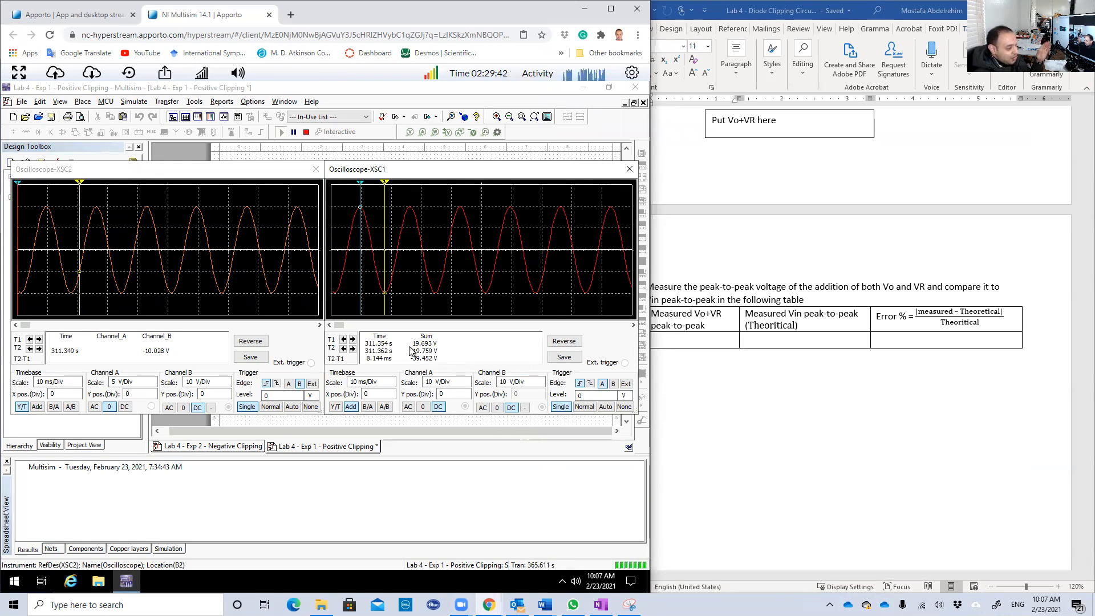
- Measure Vin with the two XSC2 cursors on a peak and adjacent trough, and reposition the XSC1 cursors the same way on the Vo+VR trace
drag(82, 183, 98, 181)
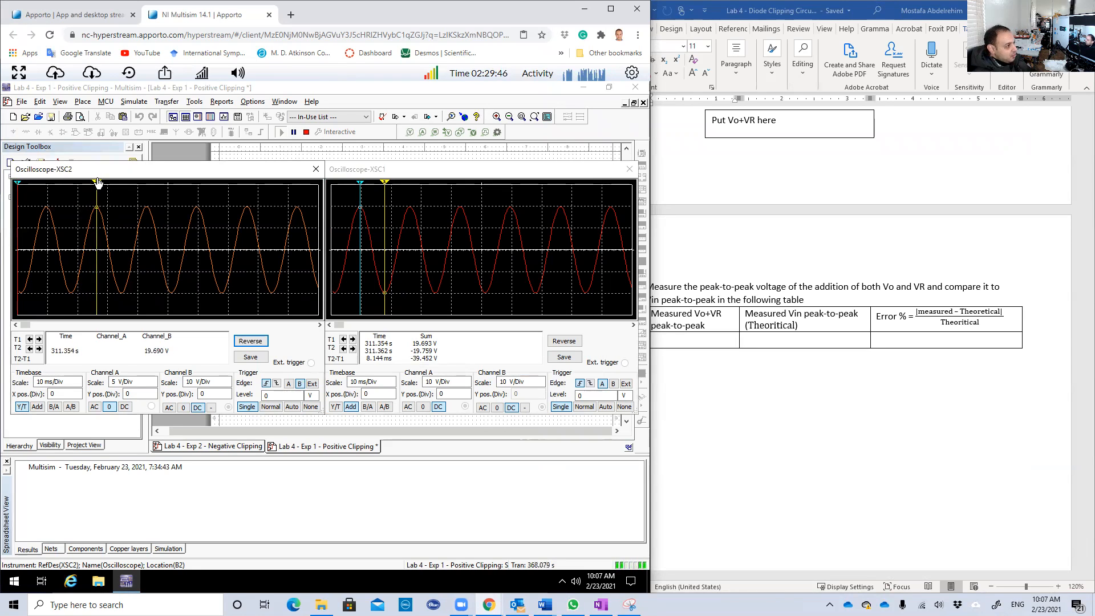
drag(24, 185, 170, 206)
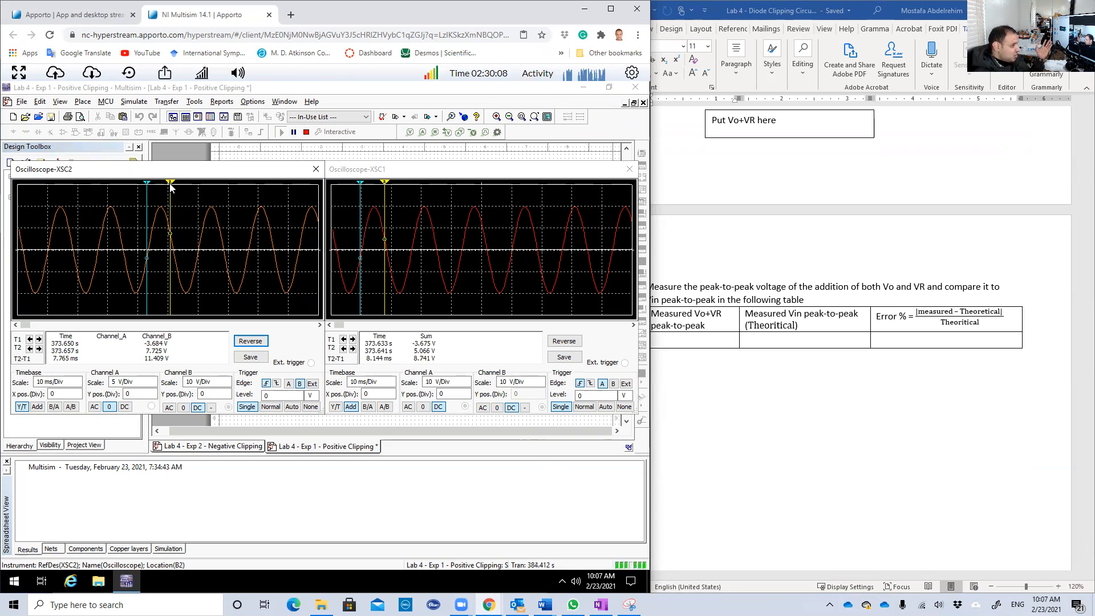
drag(170, 183, 237, 191)
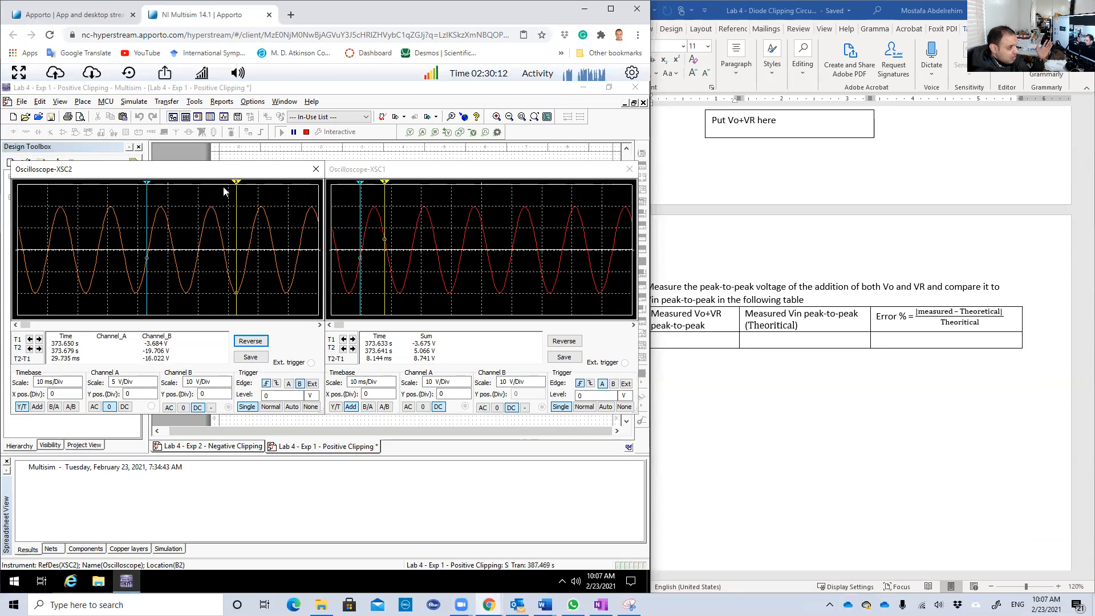
drag(147, 184, 211, 184)
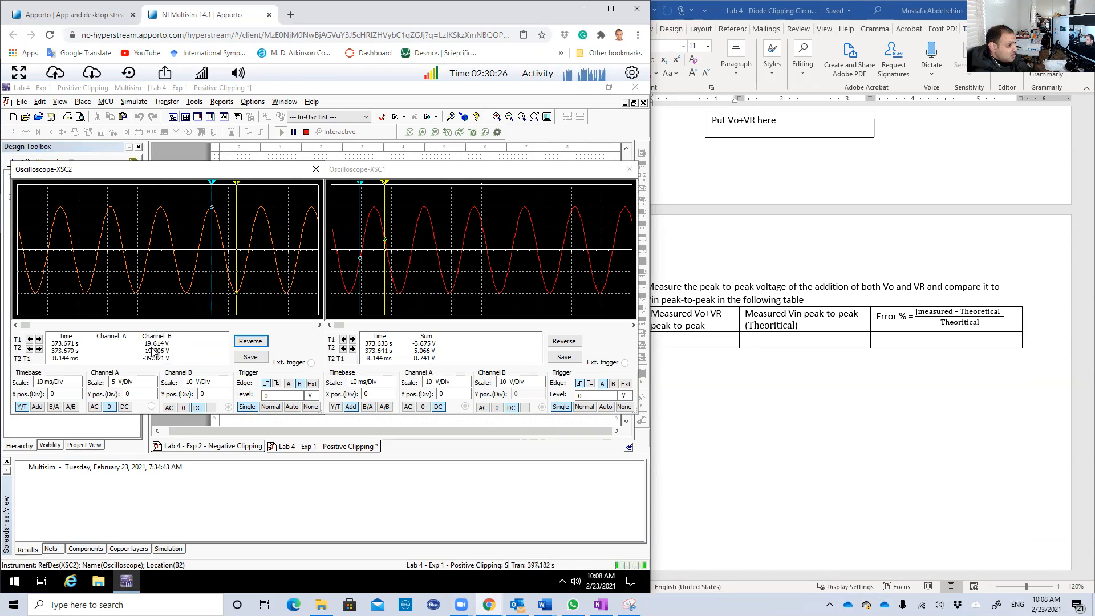
mouse_move(385, 184)
mouse_down()
mouse_move(409, 189)
mouse_move(401, 199)
mouse_move(374, 187)
mouse_up()
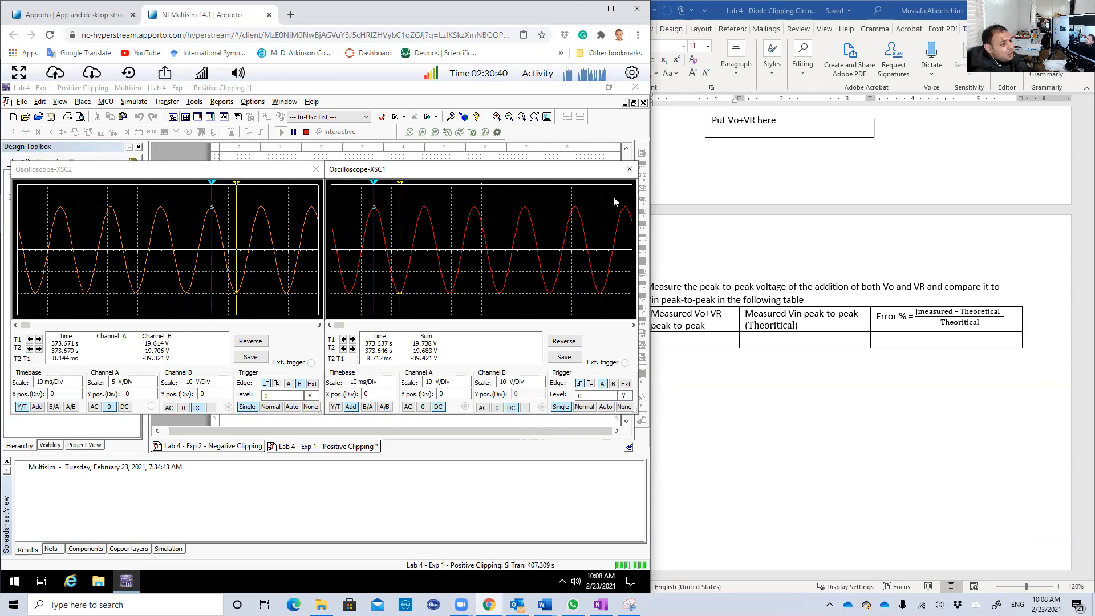
- Close both oscilloscope windows and stop the positive clipping simulation
click(630, 169)
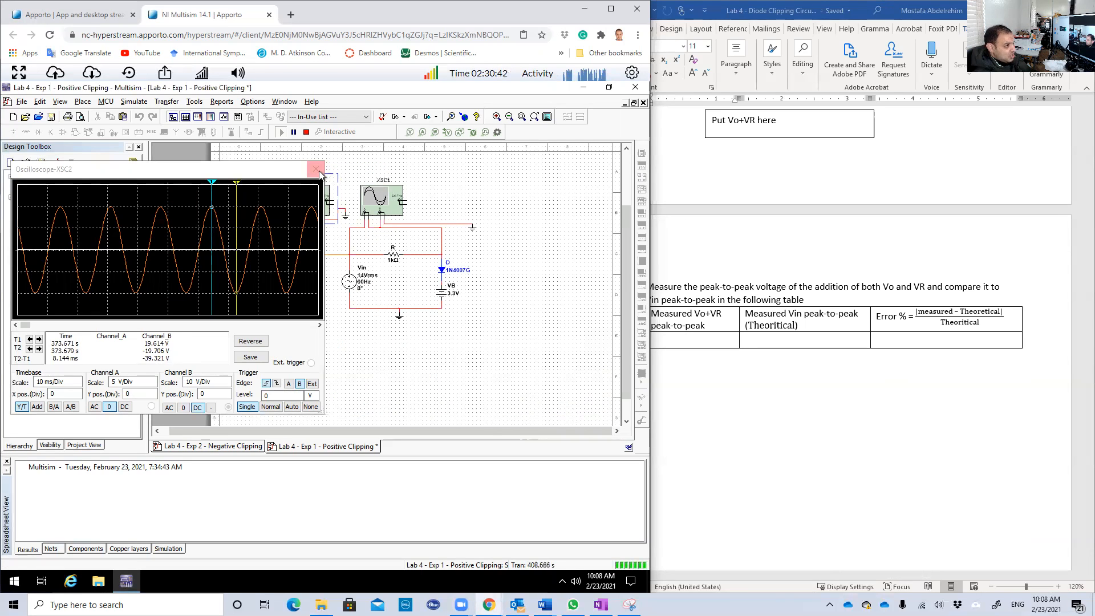
click(317, 170)
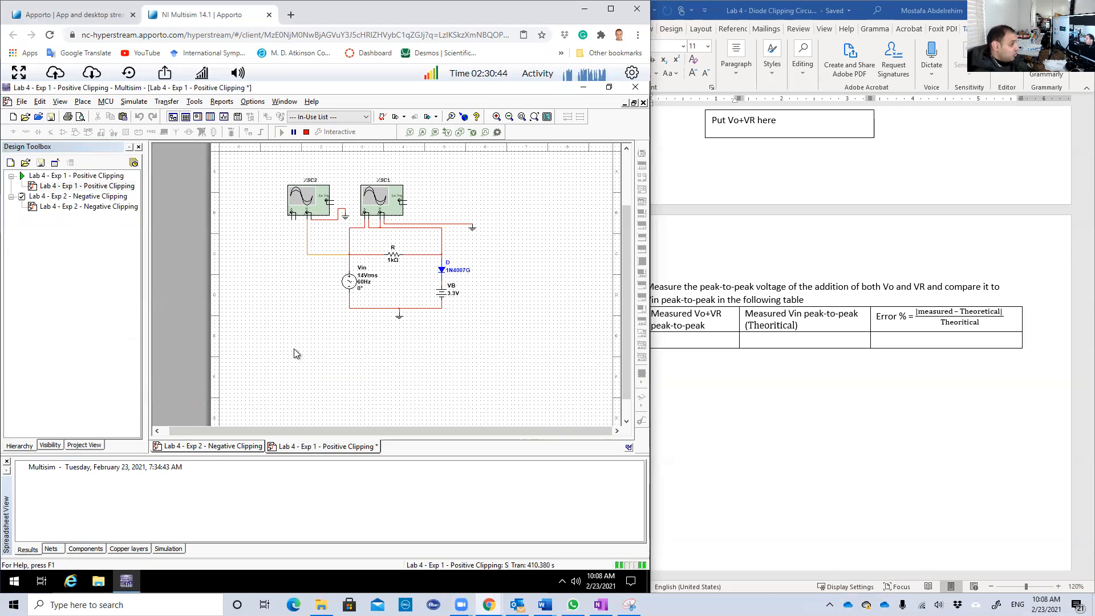
click(306, 132)
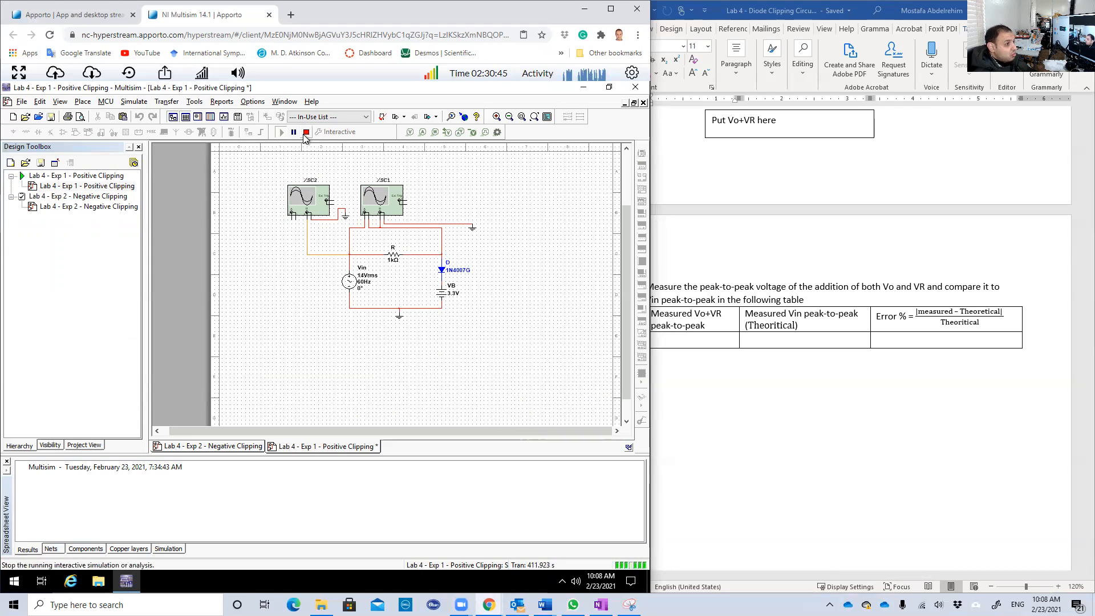
- Find Experiment 2 in the handout and open the Lab 4 - Exp 2 - Negative Clipping design
click(733, 265)
scroll(745, 297, down, 3)
scroll(745, 297, down, 8)
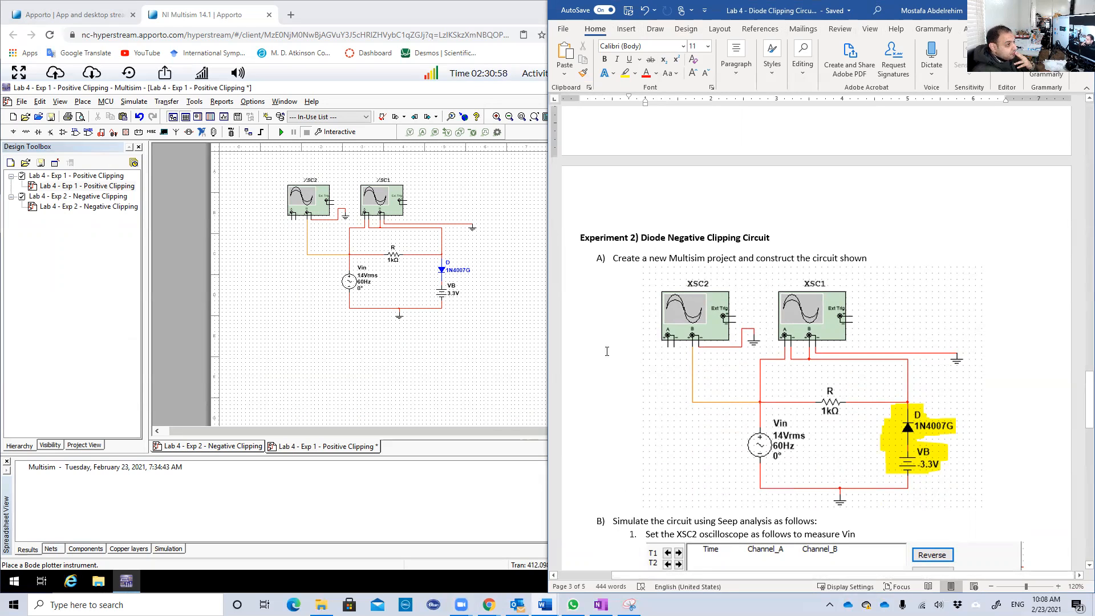
double_click(62, 206)
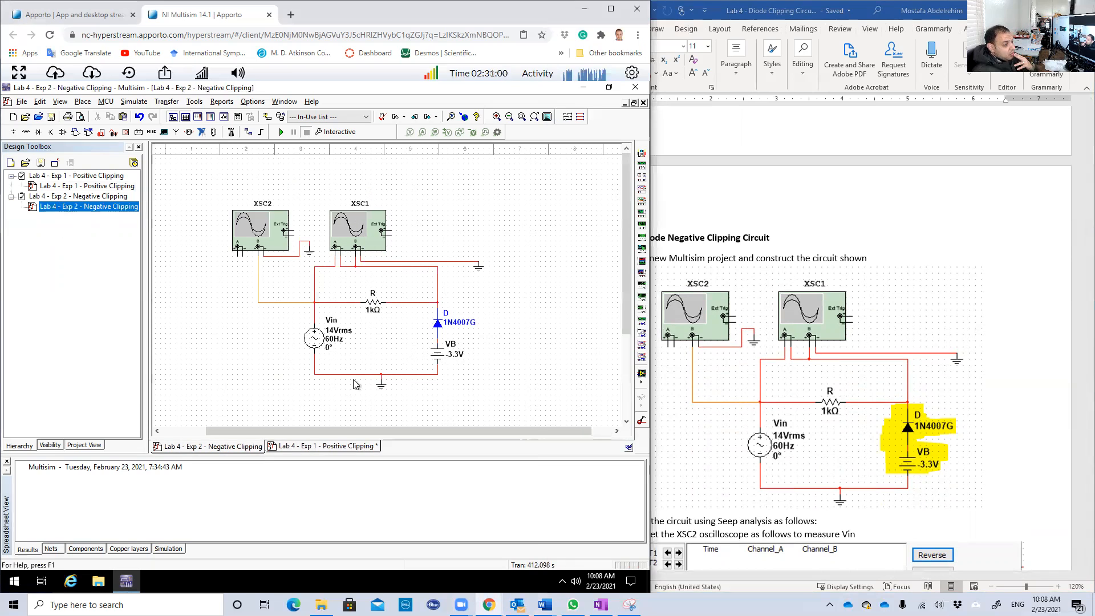
- Compare the diode and VB in the handout's Experiment 2 circuit with Experiment 1, and review the oscilloscope settings for Vin and Vo
click(851, 427)
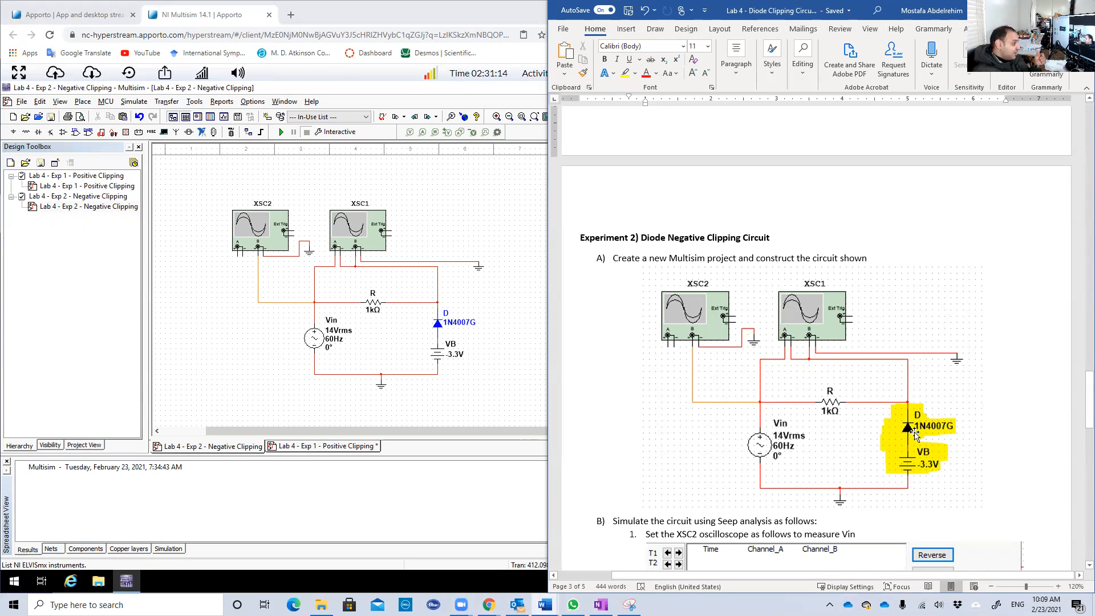
scroll(793, 358, up, 2)
scroll(793, 358, down, 15)
scroll(793, 357, up, 8)
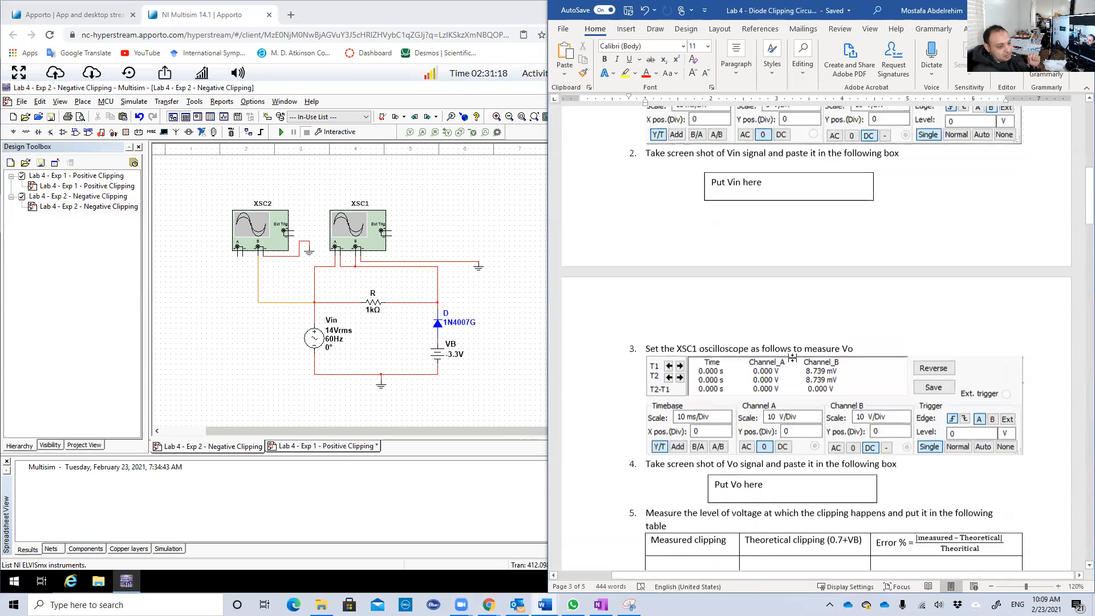
scroll(793, 358, up, 15)
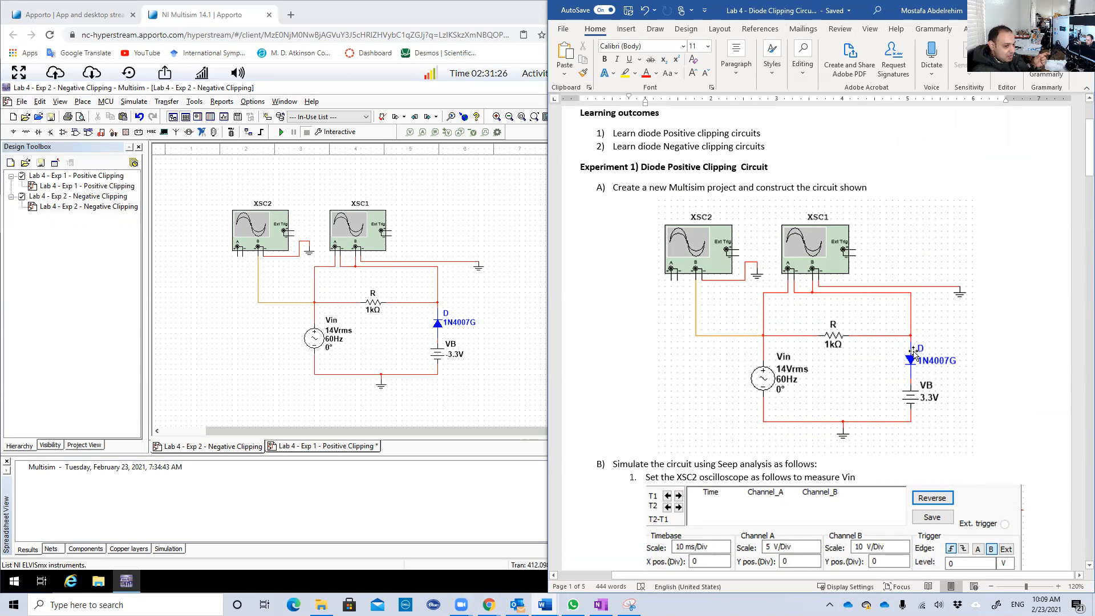
scroll(825, 360, down, 3)
scroll(825, 360, down, 15)
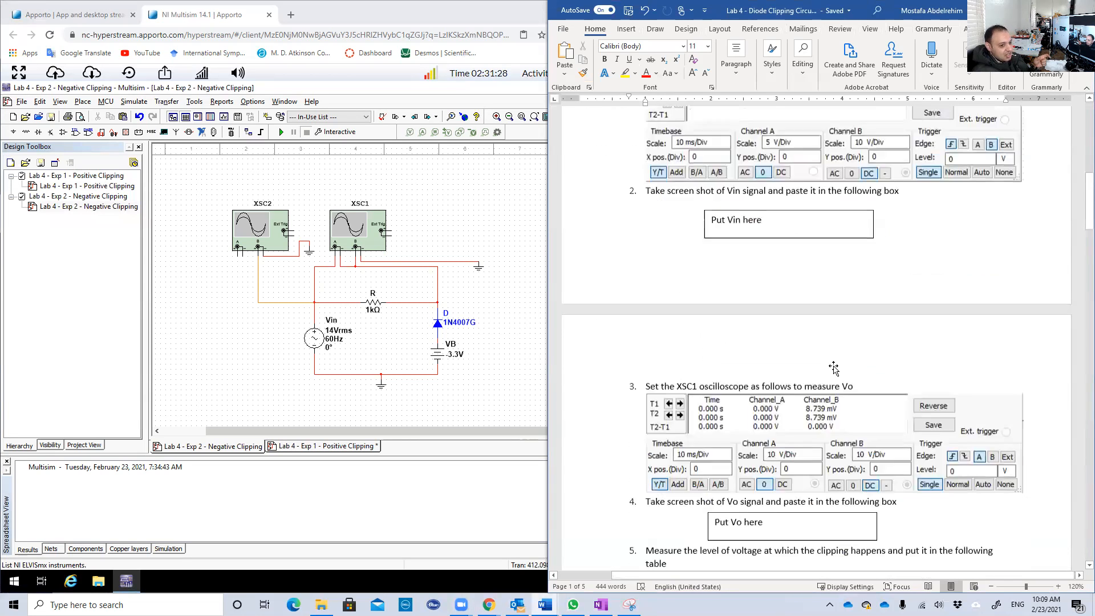
scroll(830, 381, down, 12)
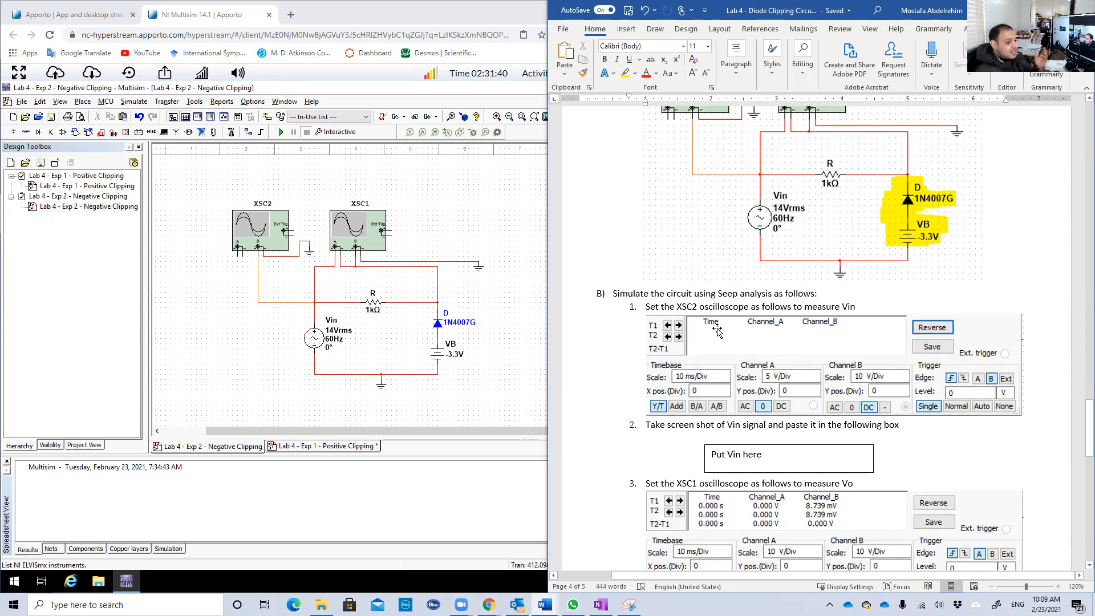
scroll(651, 373, up, 3)
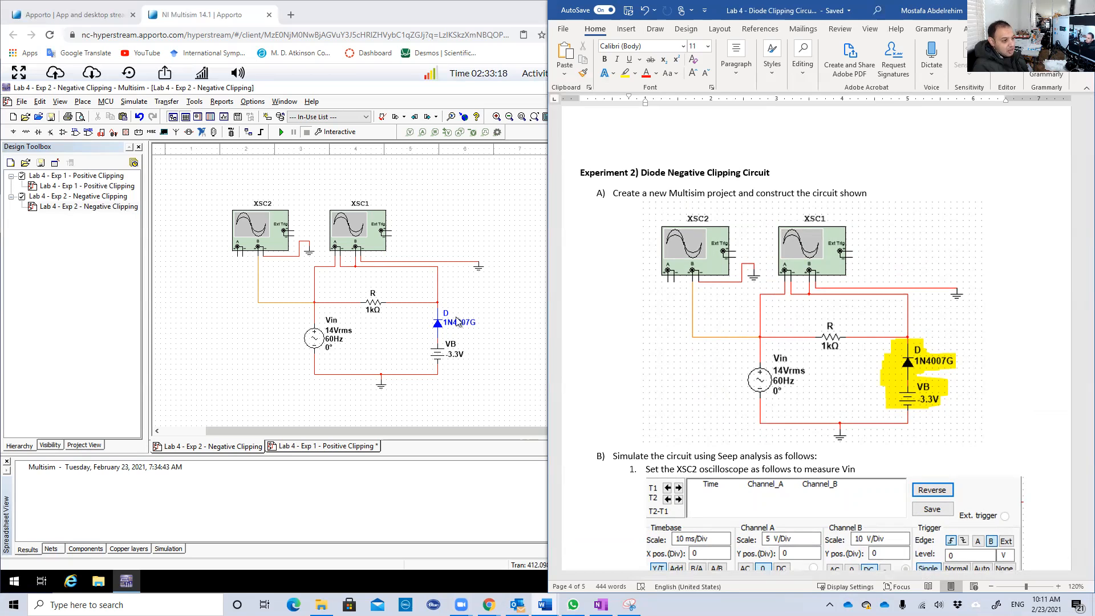
- Run the negative clipping simulation and check the Vin waveform on XSC2
click(279, 133)
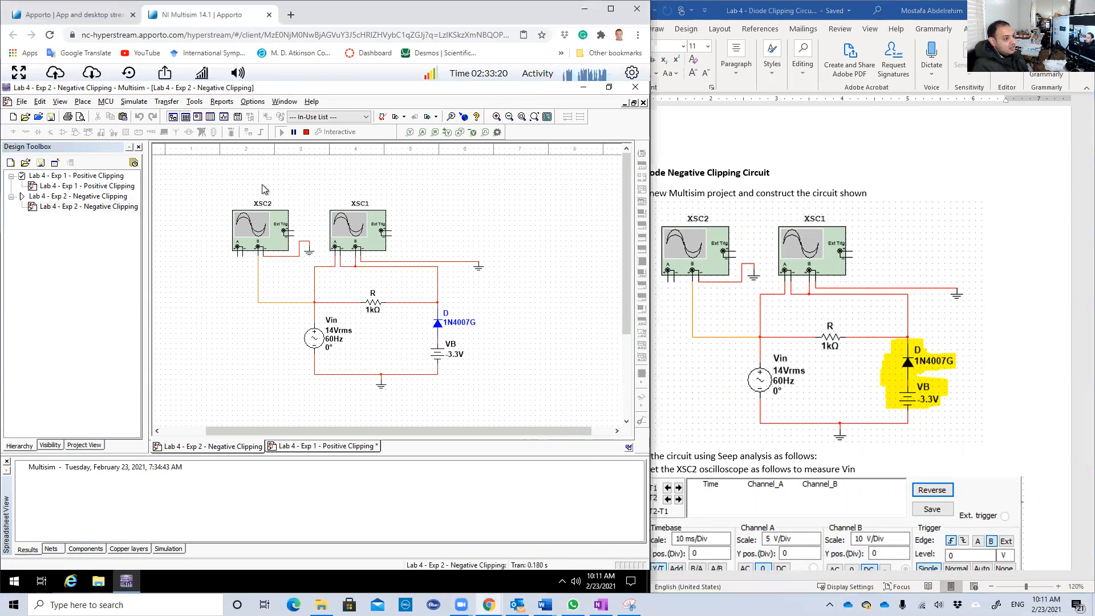
double_click(254, 228)
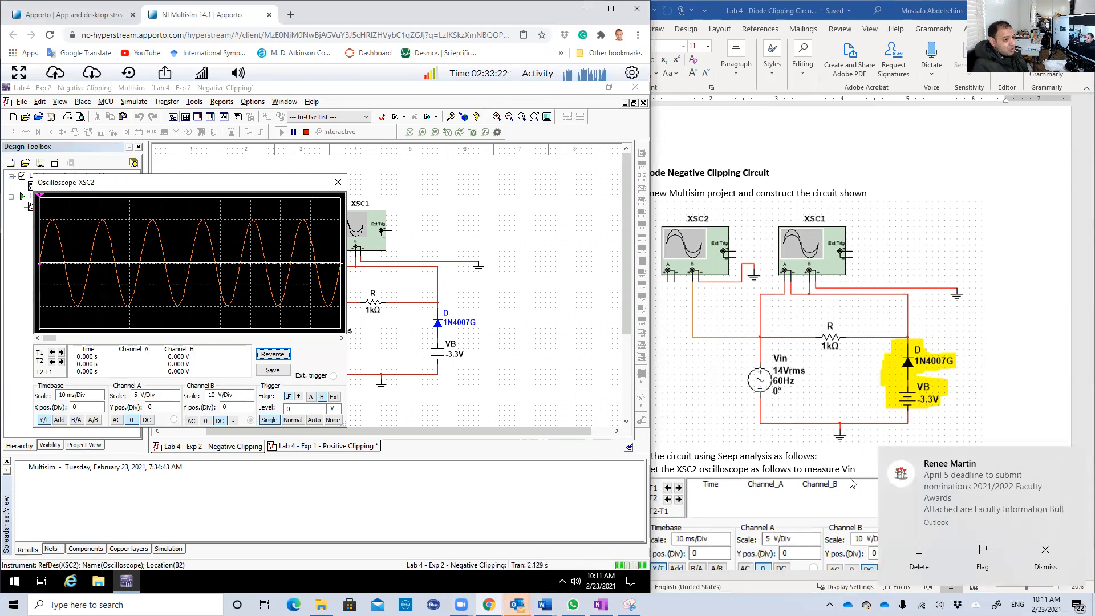
click(1032, 552)
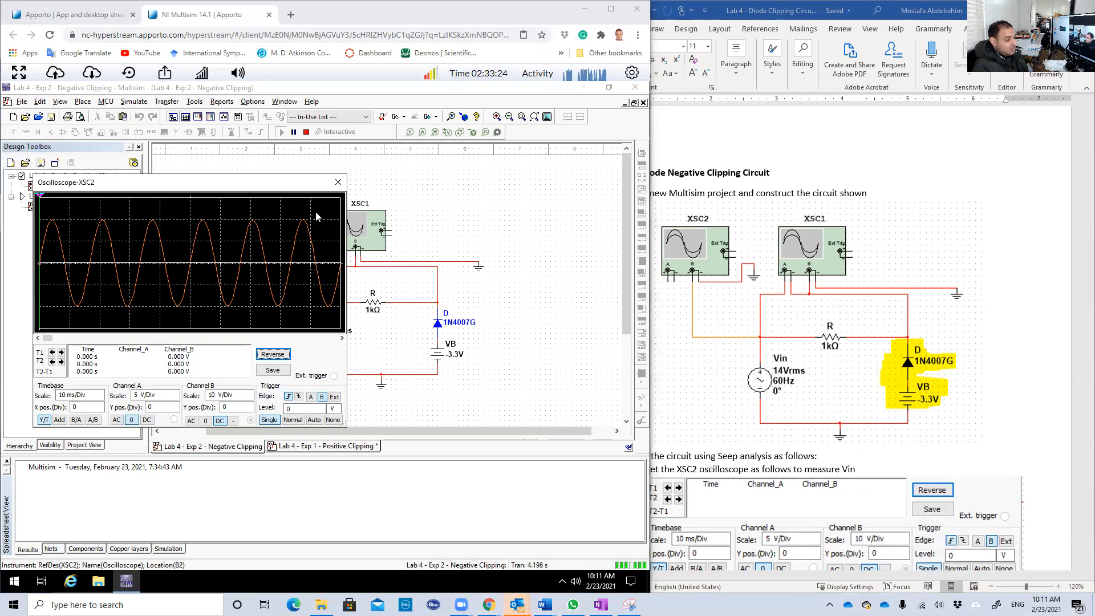
click(338, 182)
- Set XSC1 to display Vo in Y/T mode with Channel A coupling at 0
double_click(358, 227)
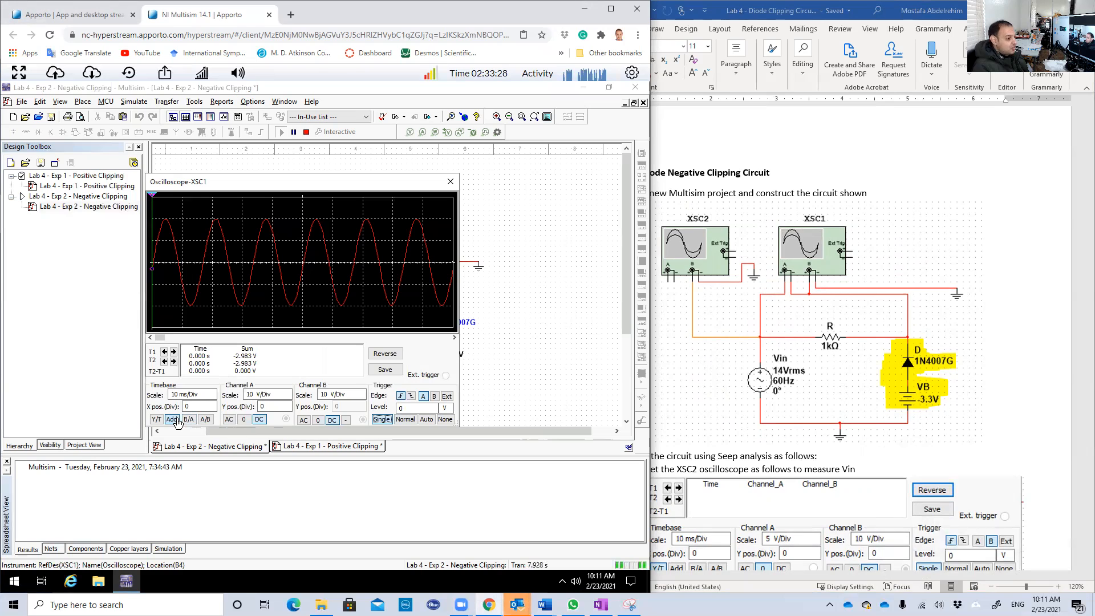
click(155, 420)
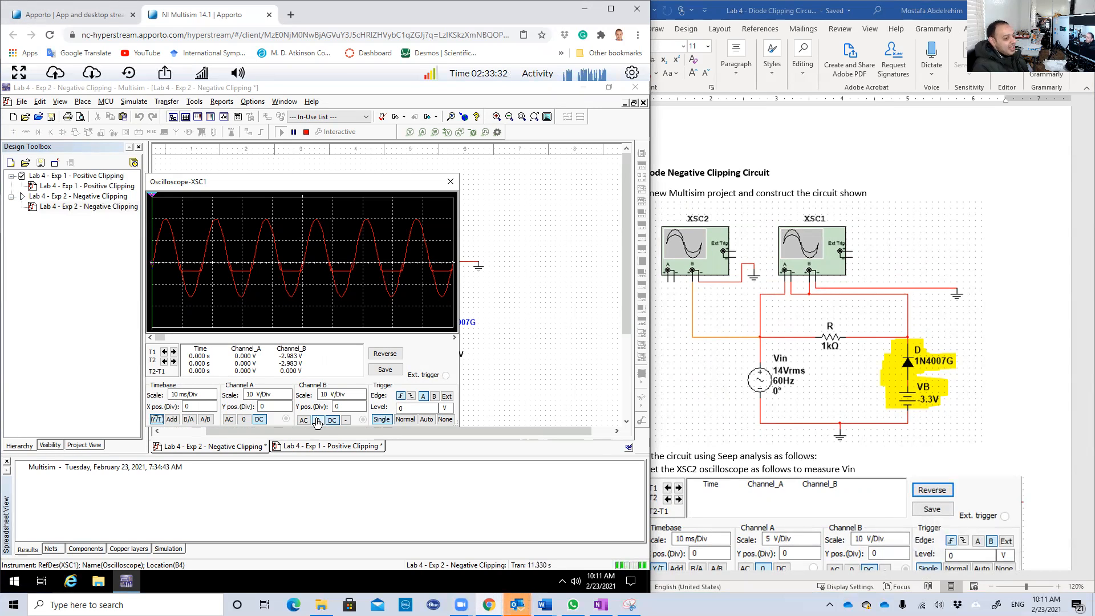
click(243, 419)
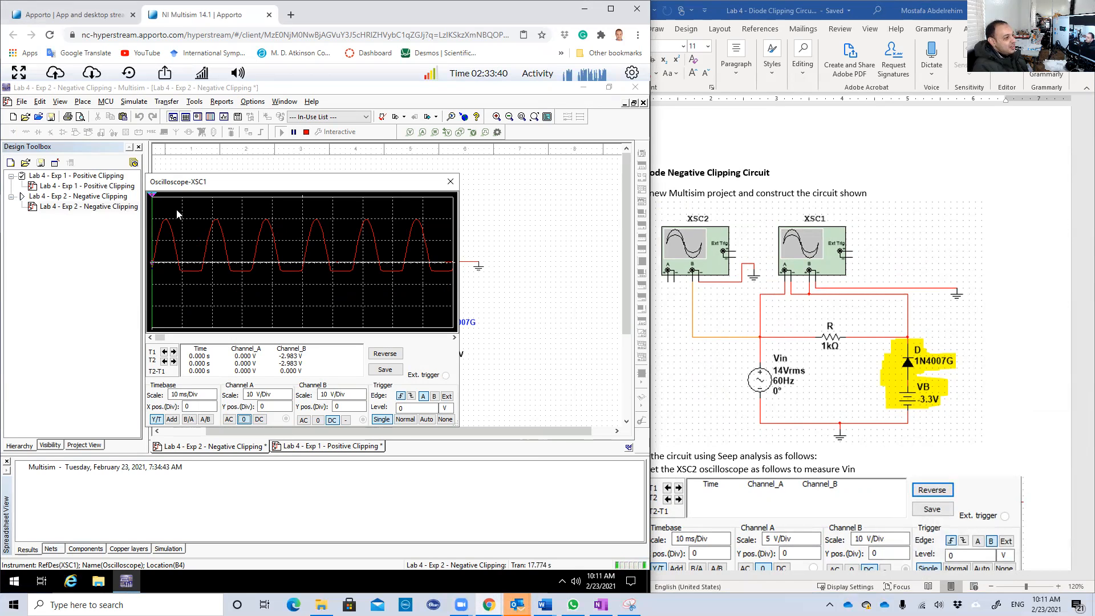
- Select the Channel B trace on XSC1 and place the cursor on the flat clipped part of the Vo waveform to measure the clipping voltage
drag(156, 197, 188, 201)
right_click(215, 201)
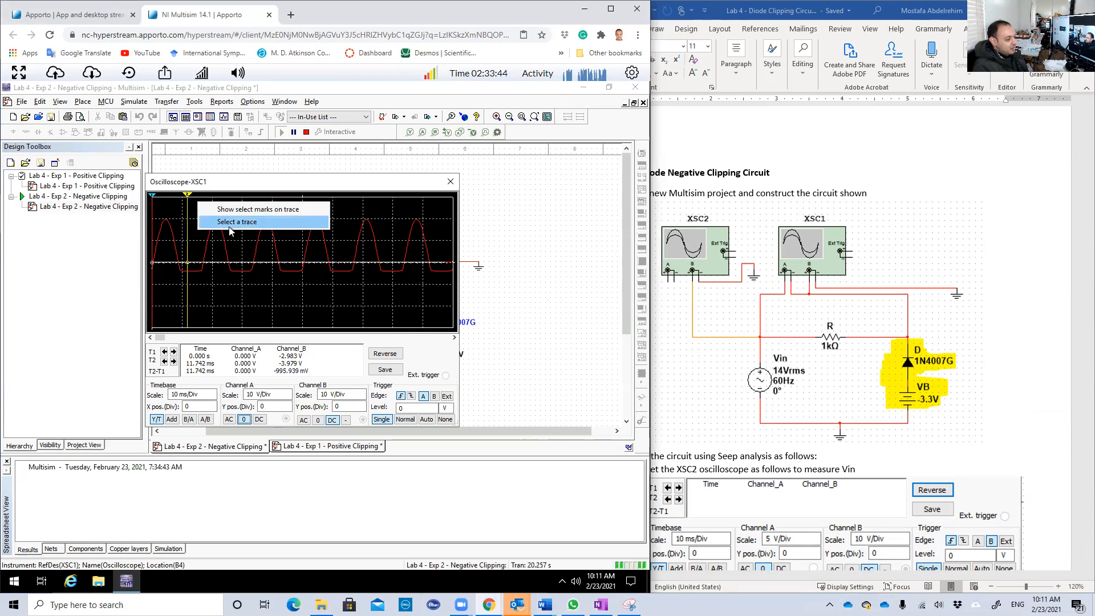
click(234, 227)
click(255, 313)
click(251, 338)
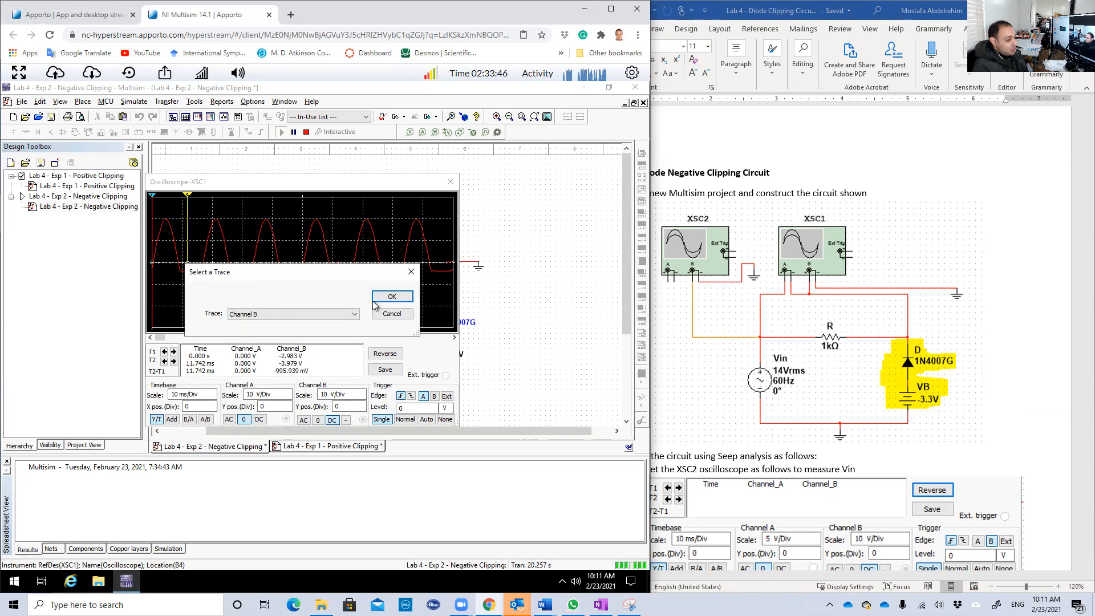
click(392, 296)
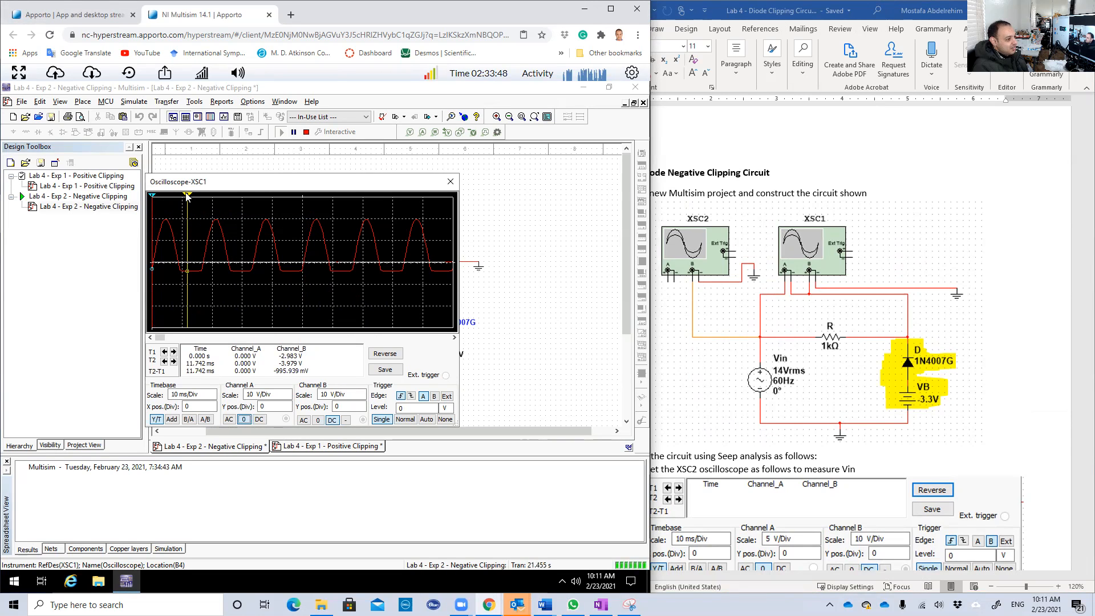
drag(188, 197, 189, 197)
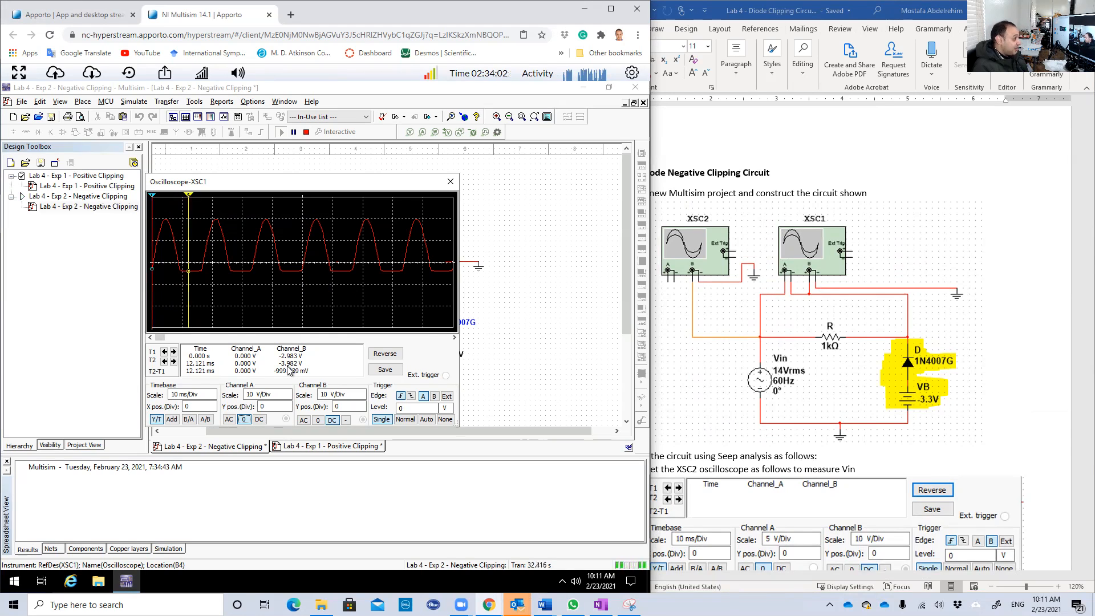
- Find Experiment 2's clipping voltage table in the handout and check its measured and theoretical clipping cells
click(815, 379)
scroll(814, 379, down, 20)
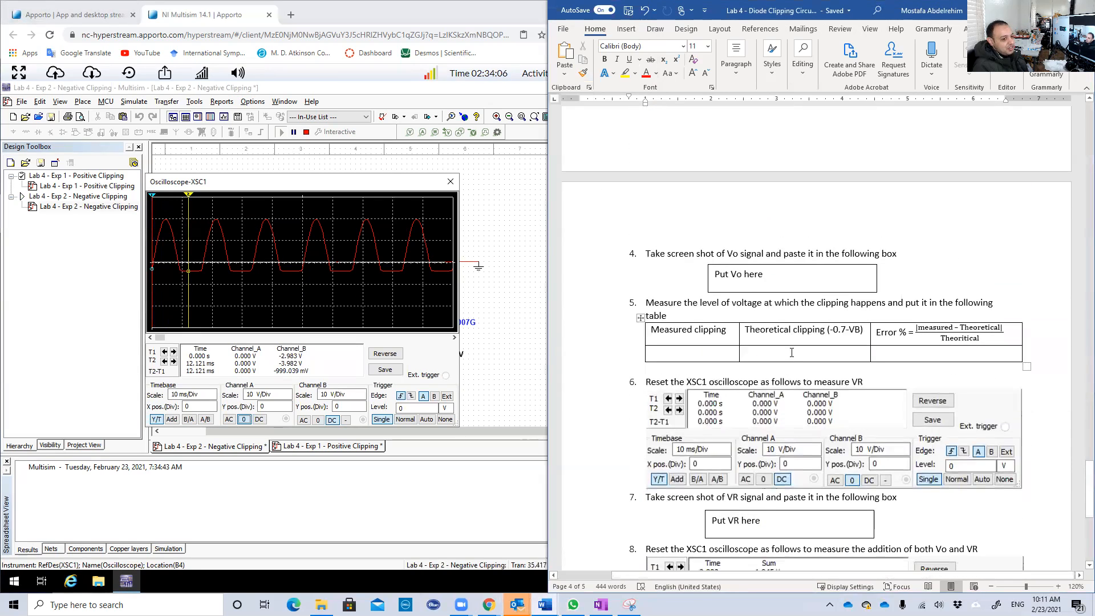
click(790, 354)
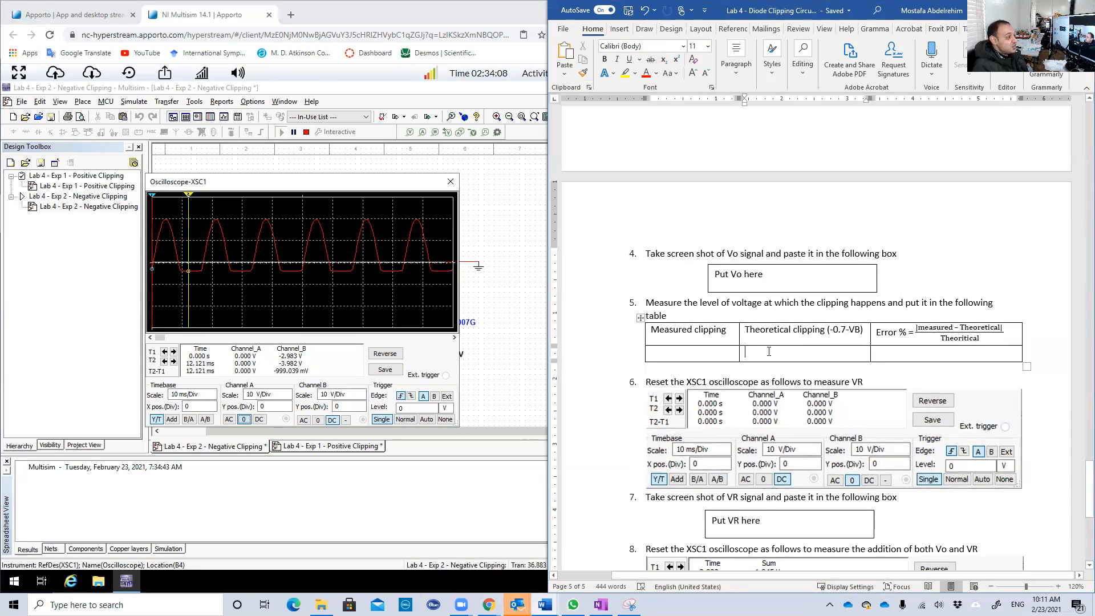
click(674, 351)
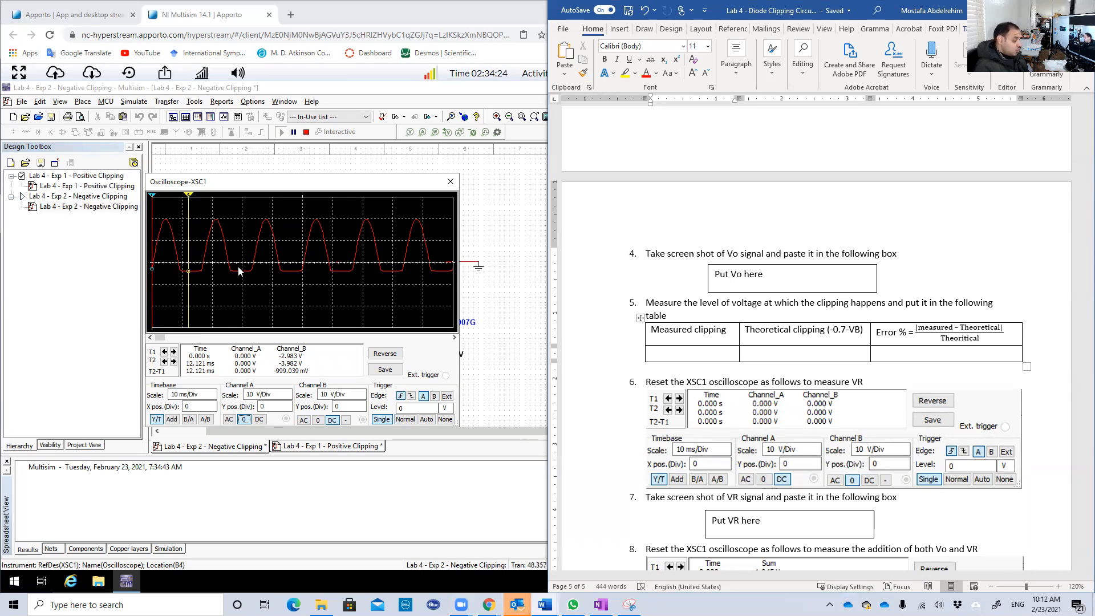
- Check the handout's VR settings, then set XSC1's Channel B coupling to 0 and Channel A coupling to DC for the negative clipping circuit
scroll(638, 317, down, 5)
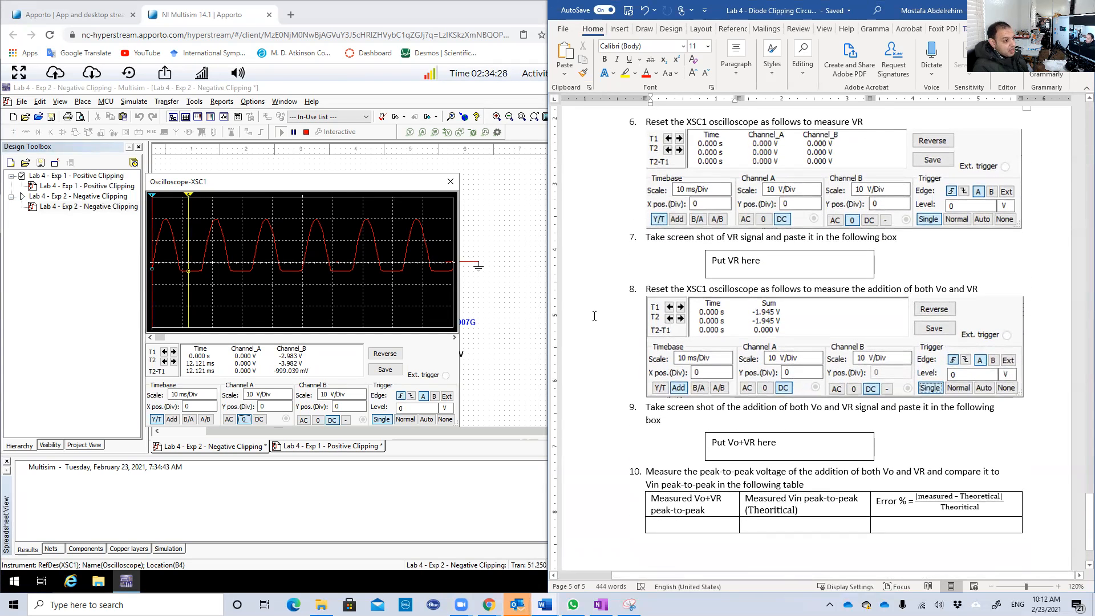
drag(352, 181, 362, 312)
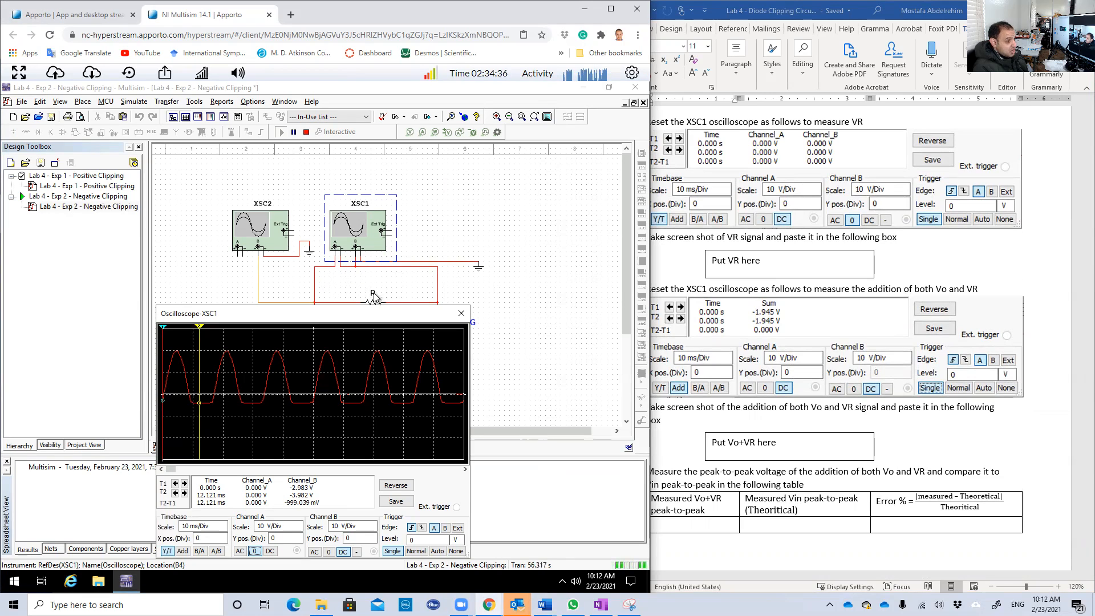
drag(386, 314, 413, 229)
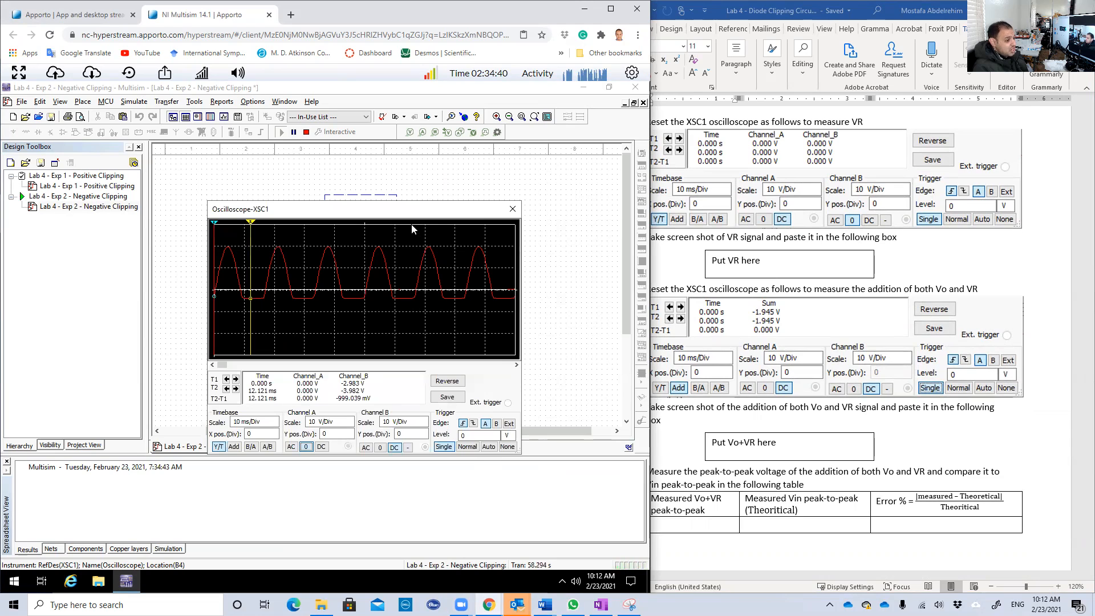
click(380, 448)
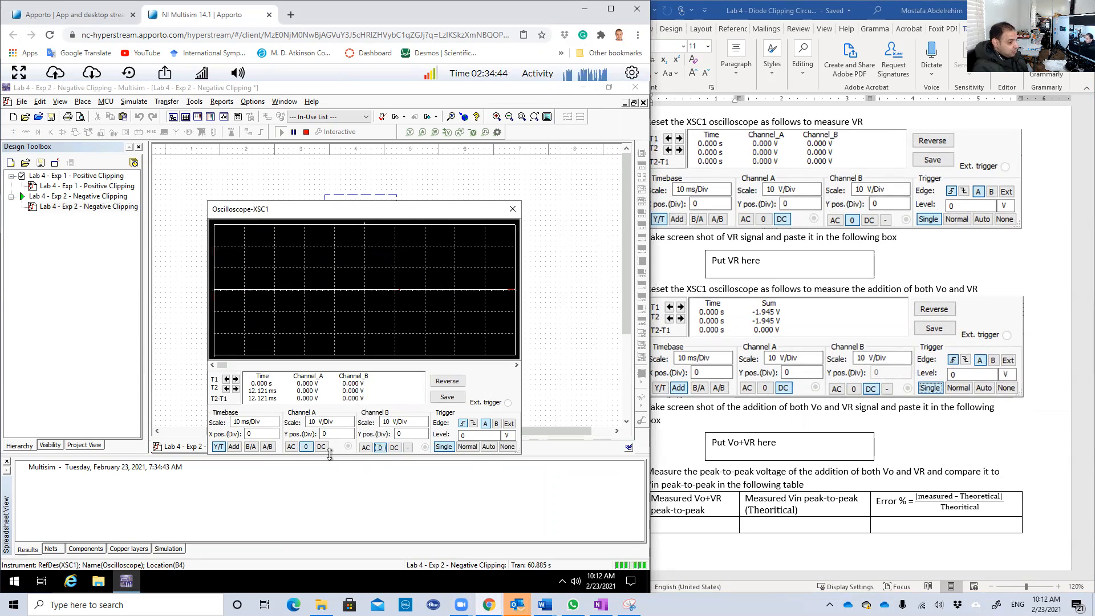
click(322, 447)
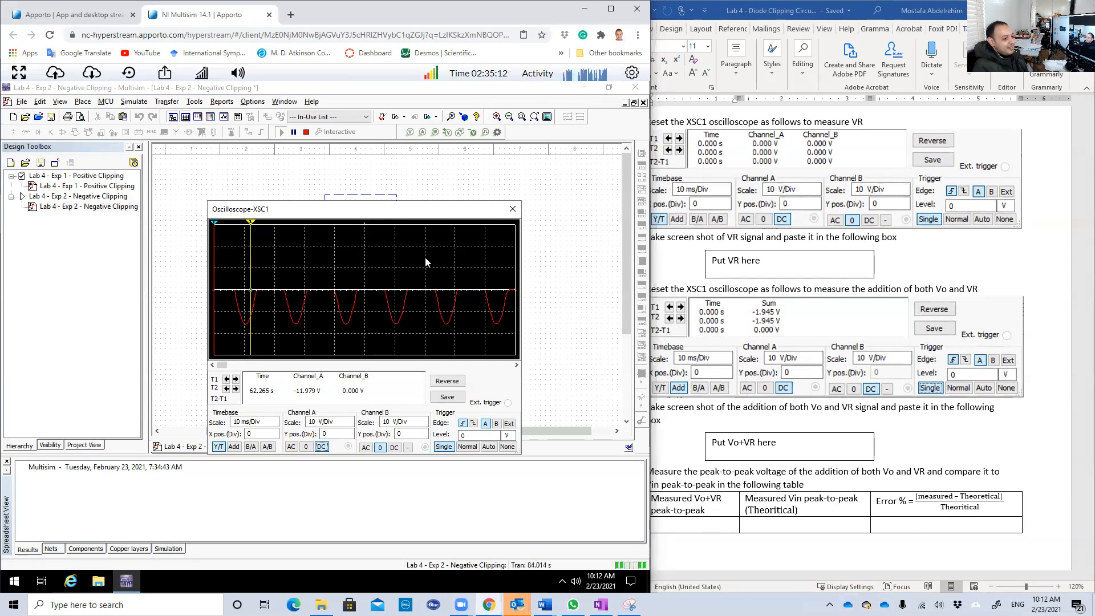
scroll(911, 372, up, 10)
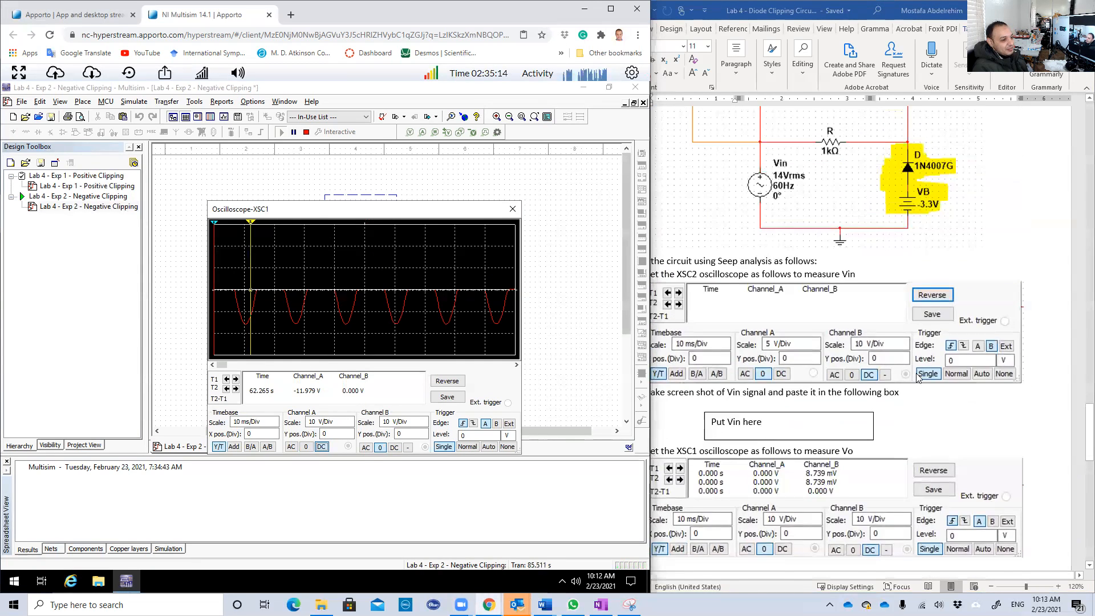
- Set XSC1's Channel B coupling to DC, display the sum of both channels in Add mode, and retrigger a single sweep
click(394, 447)
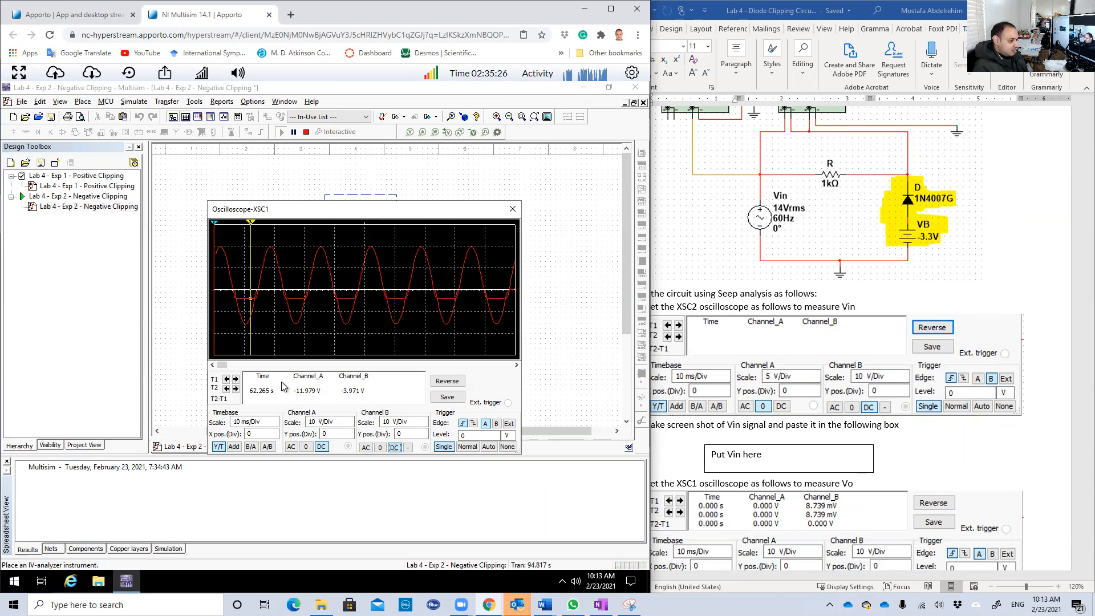
click(235, 449)
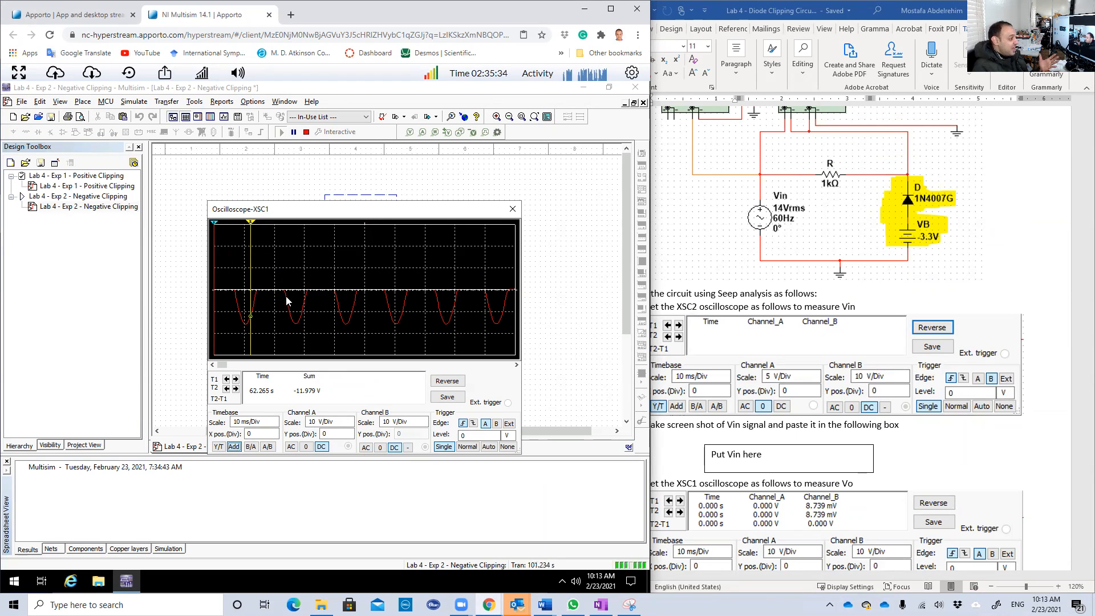
click(508, 447)
click(444, 447)
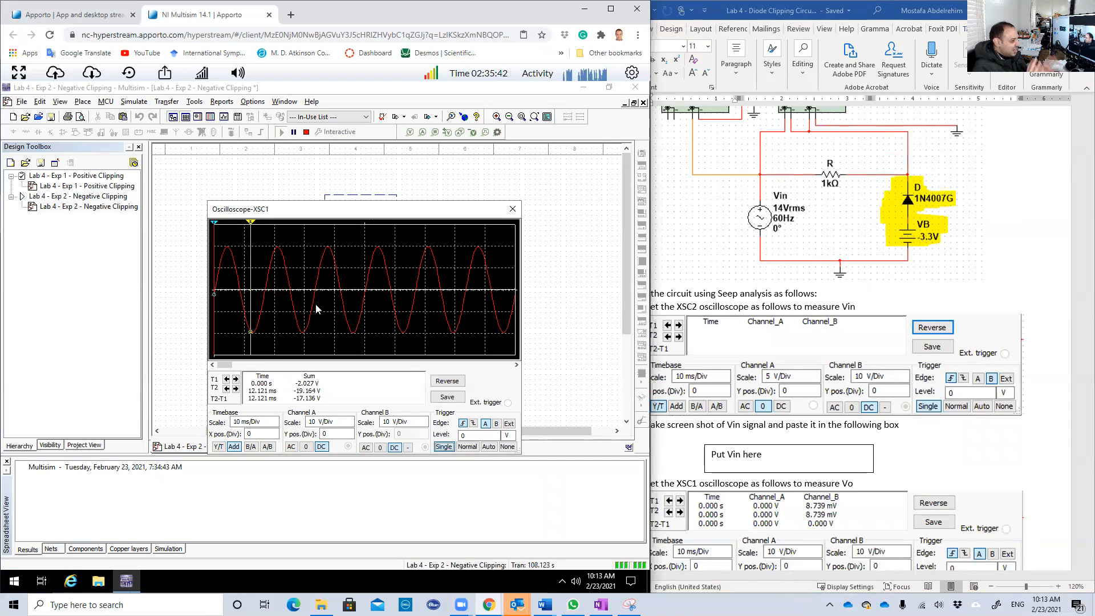
click(507, 447)
click(448, 448)
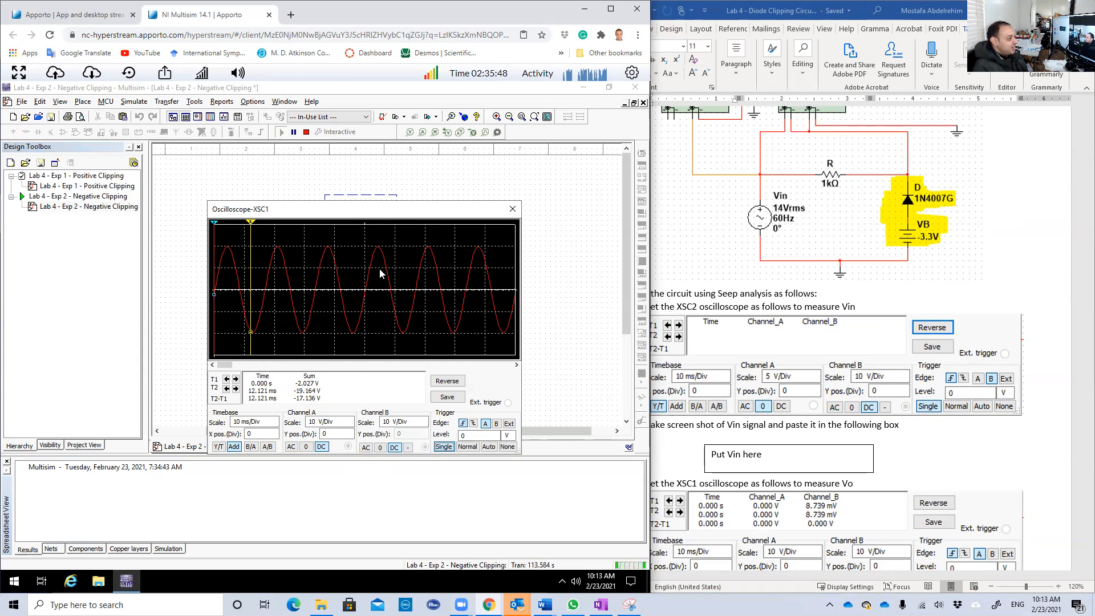
- Place XSC2 and XSC1 side by side to compare Vin with Vo+VR, viewing XSC1 in Y/T mode before returning it to Add
drag(390, 216, 506, 204)
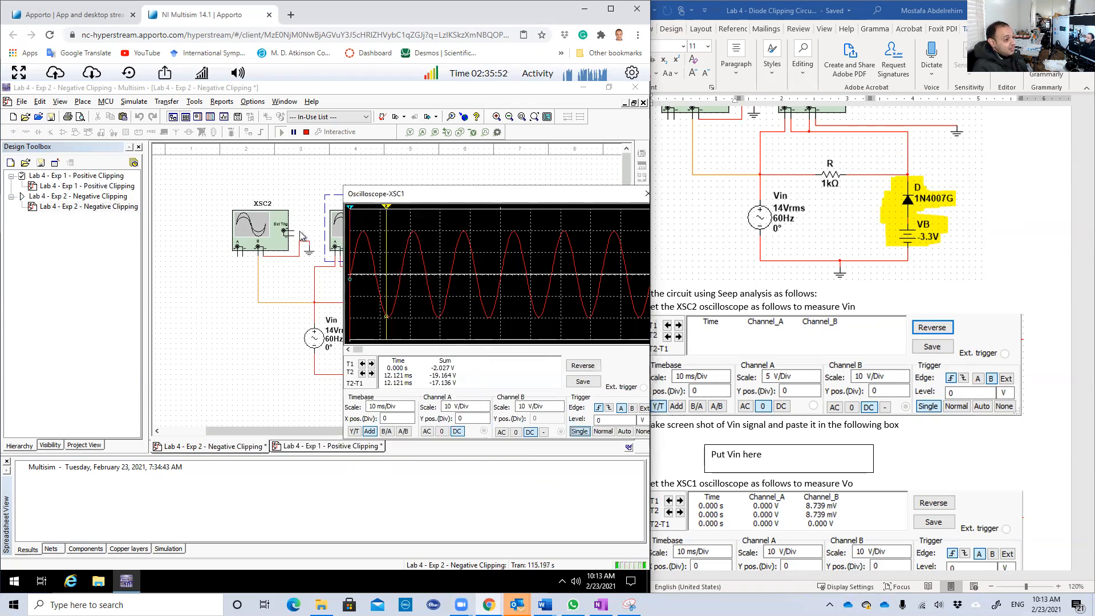
double_click(272, 226)
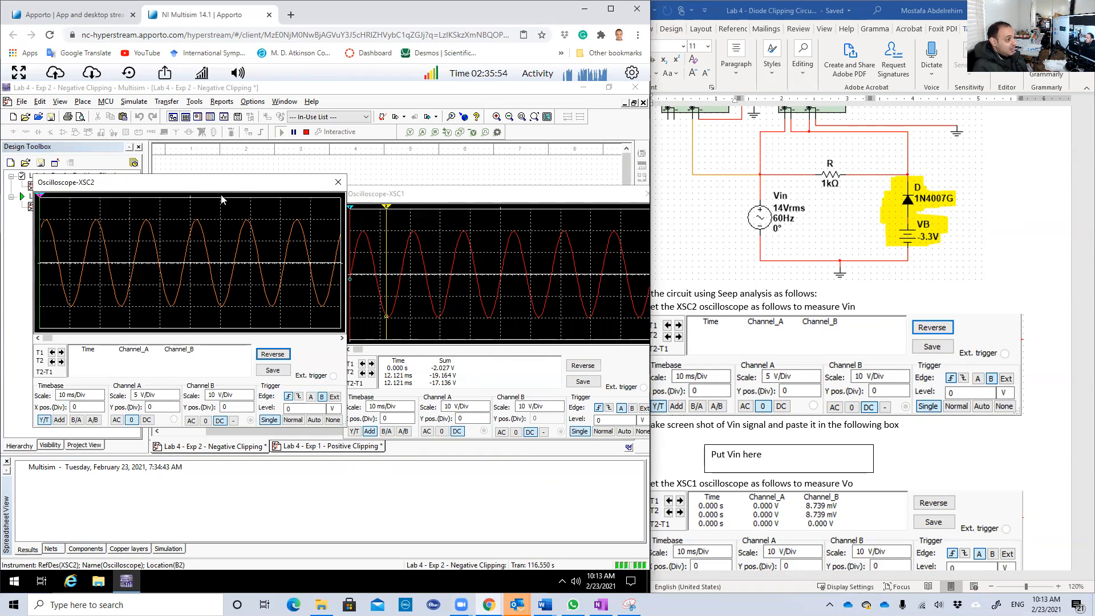
drag(210, 191, 176, 190)
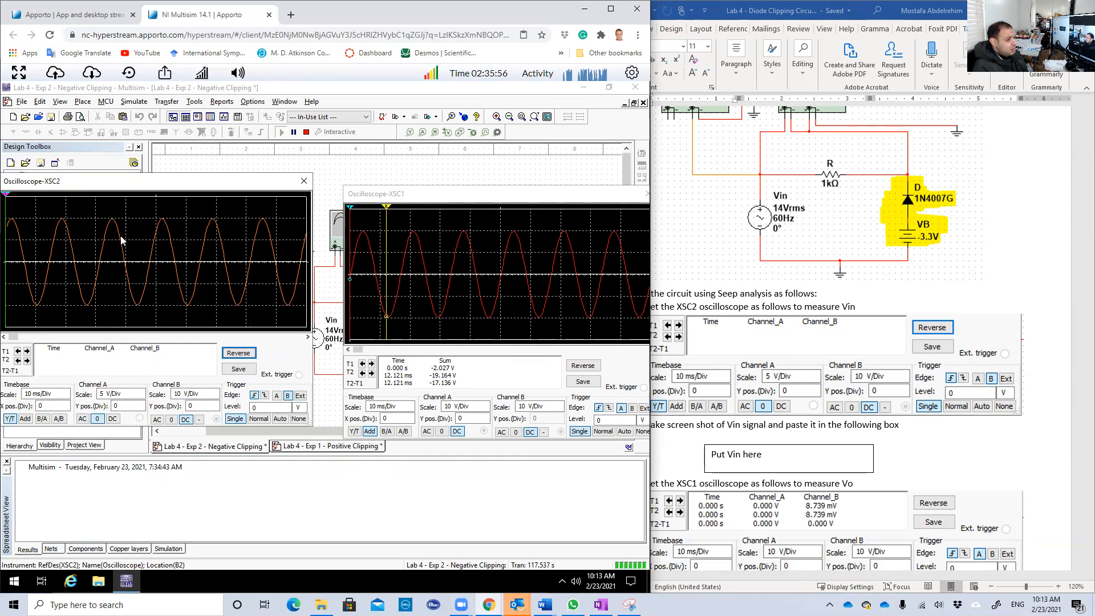
drag(492, 200, 460, 191)
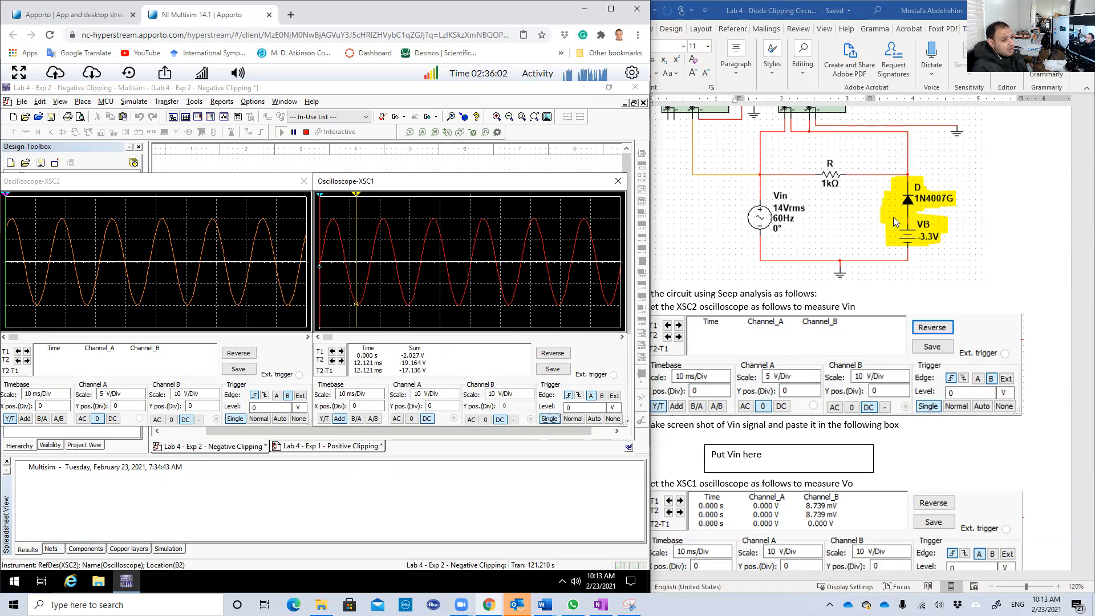
click(323, 419)
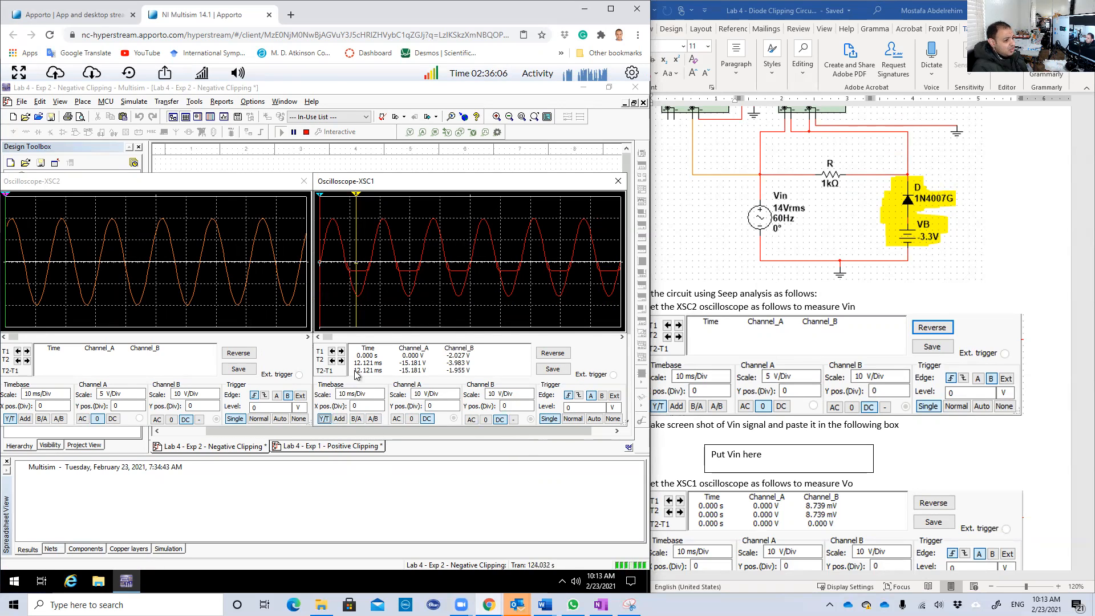
click(338, 419)
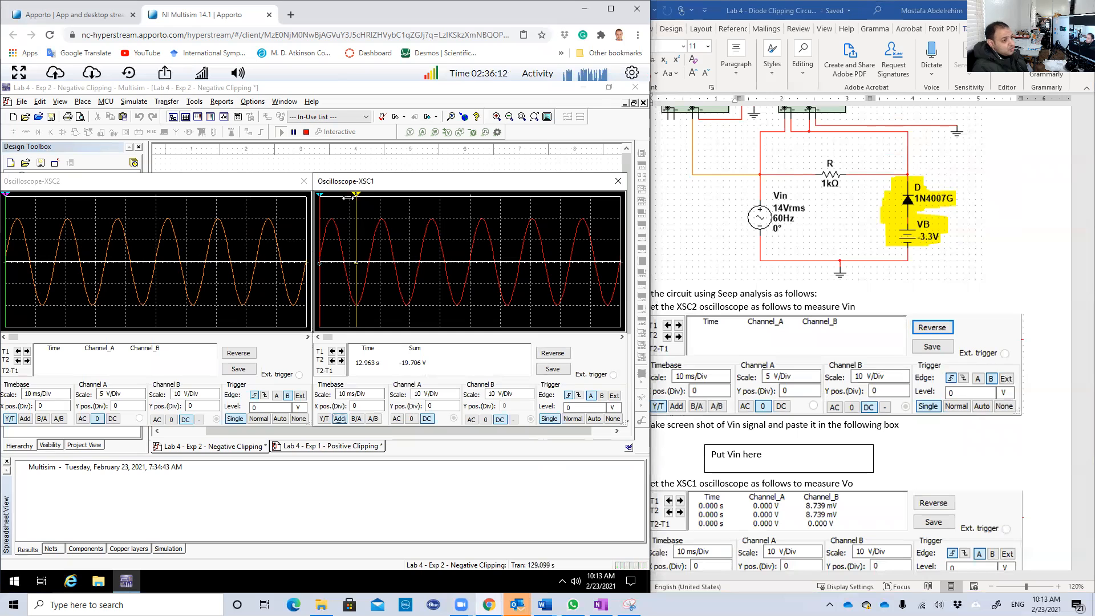
- Select the A+B trace on XSC1 and place the cursors on a positive and a negative peak to measure Vo+VR
right_click(374, 212)
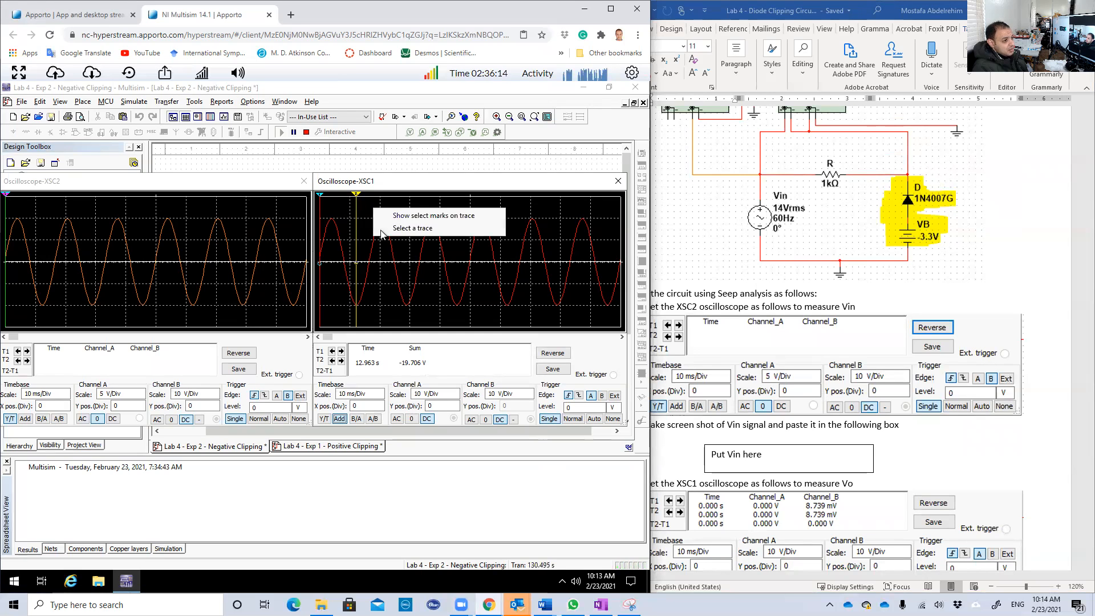
click(399, 229)
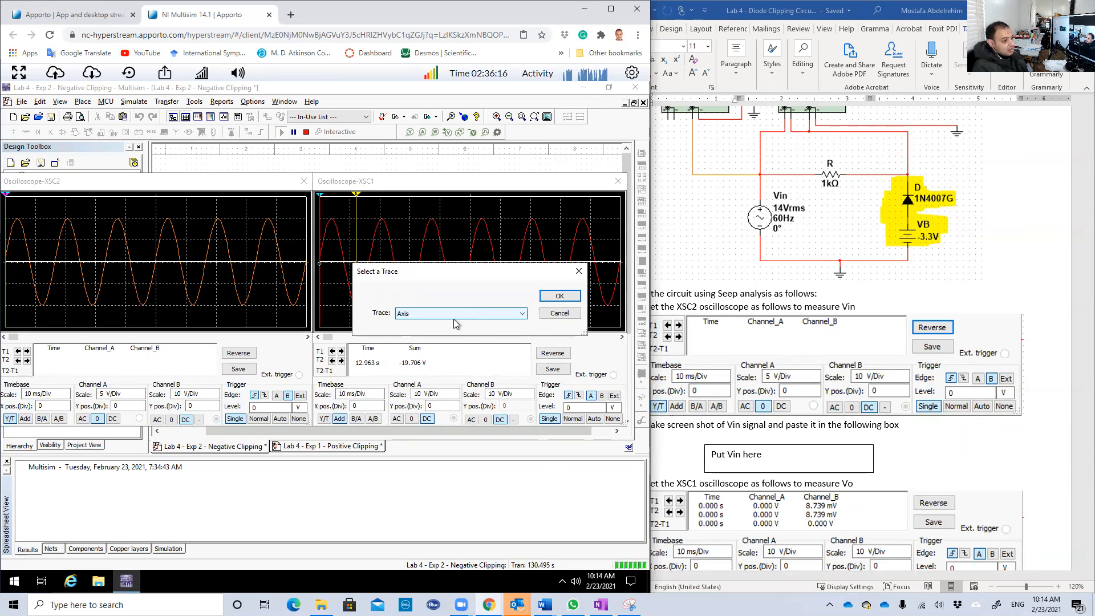
click(427, 314)
click(422, 327)
click(560, 295)
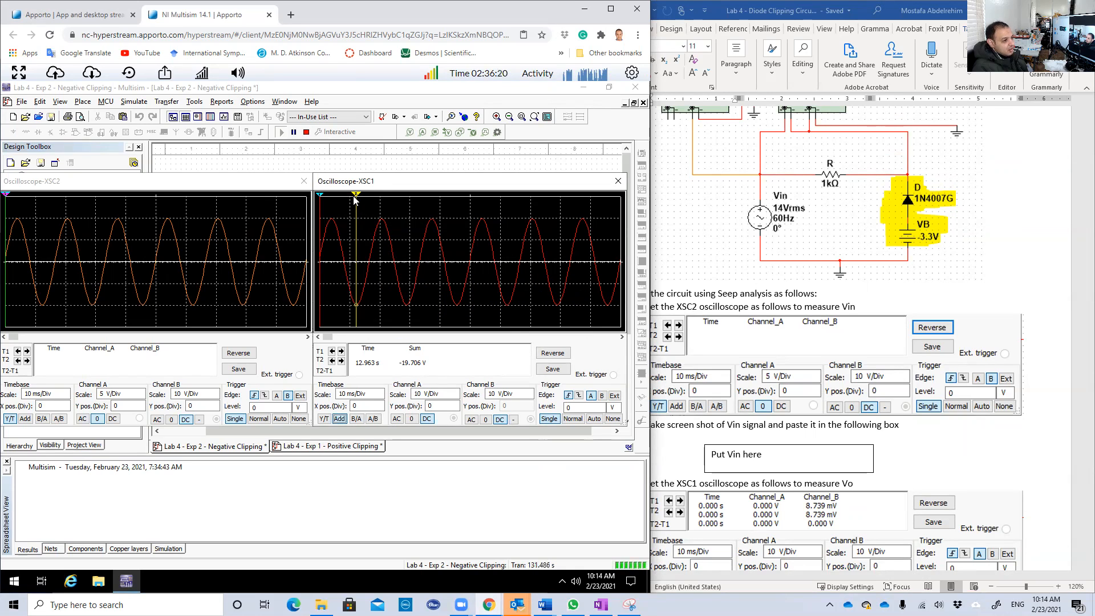
drag(320, 198, 332, 197)
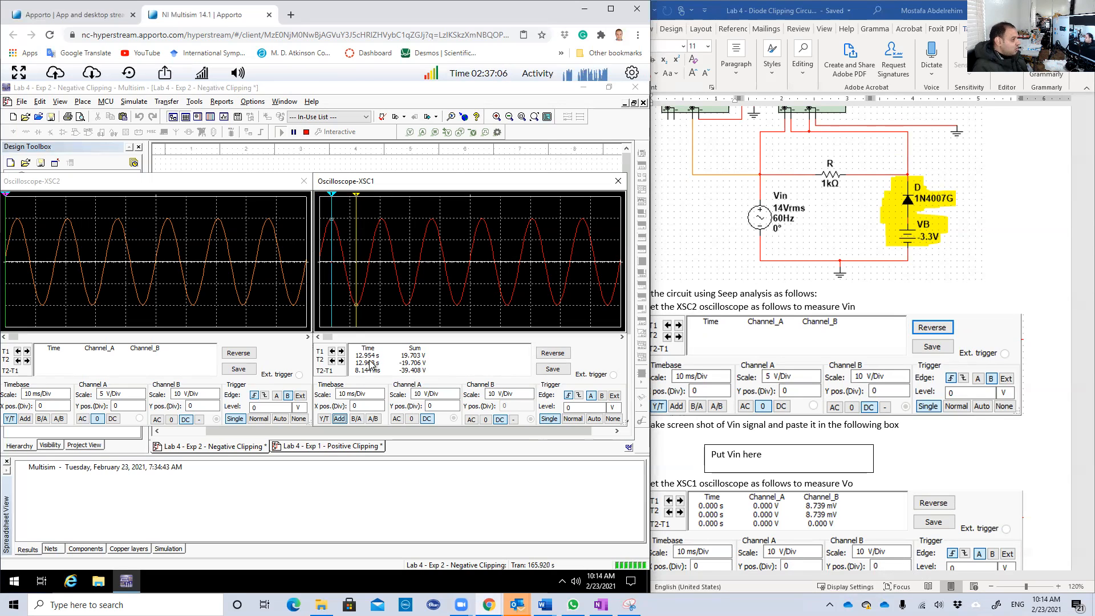
mouse_move(355, 198)
mouse_down()
mouse_move(389, 195)
mouse_move(346, 205)
mouse_move(355, 215)
mouse_up()
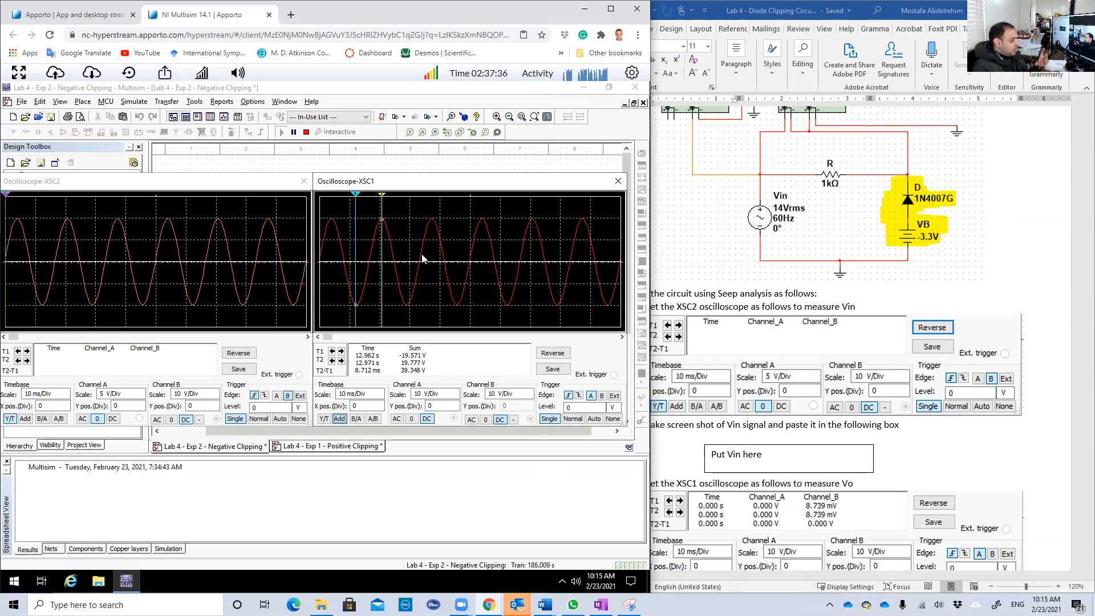
- Close both oscilloscopes, stop the negative clipping simulation, and run the Lab 4 - Exp 1 - Positive Clipping circuit with XSC1 open
click(618, 180)
click(303, 181)
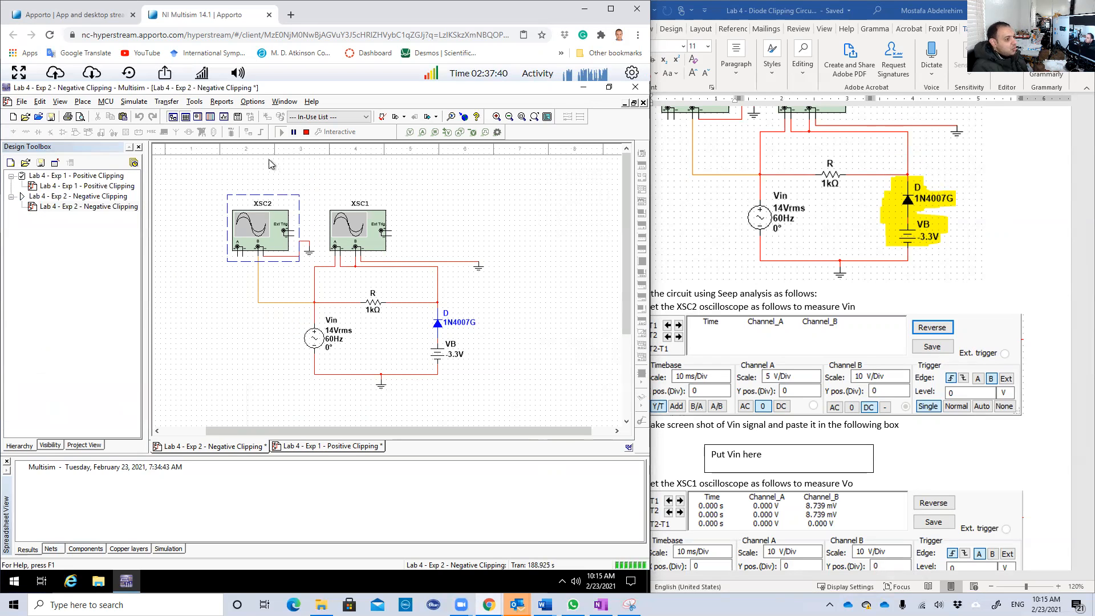
click(306, 132)
double_click(99, 187)
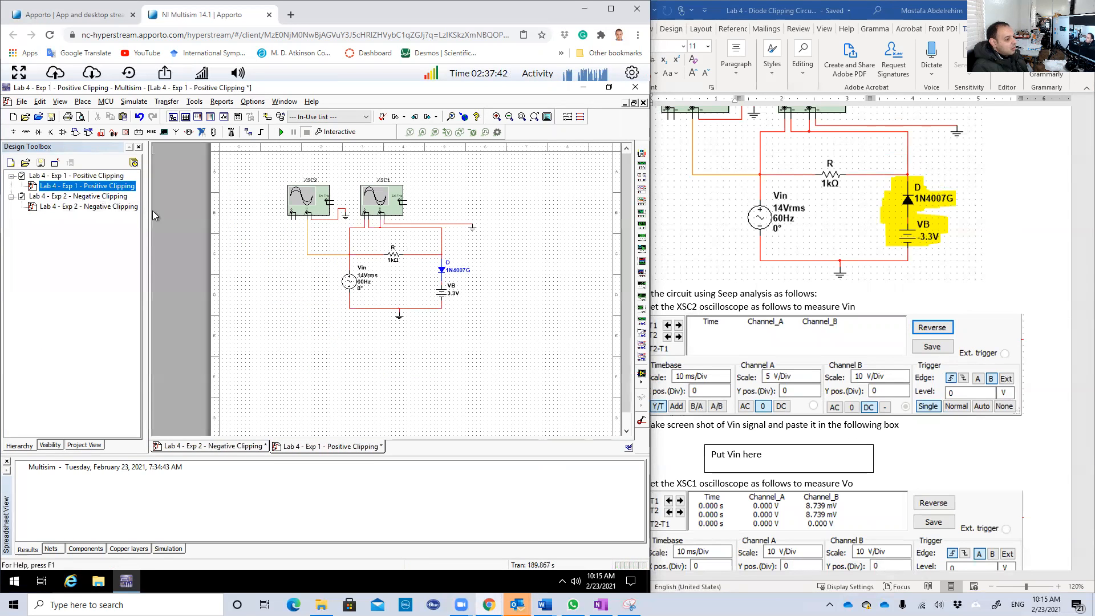
click(281, 132)
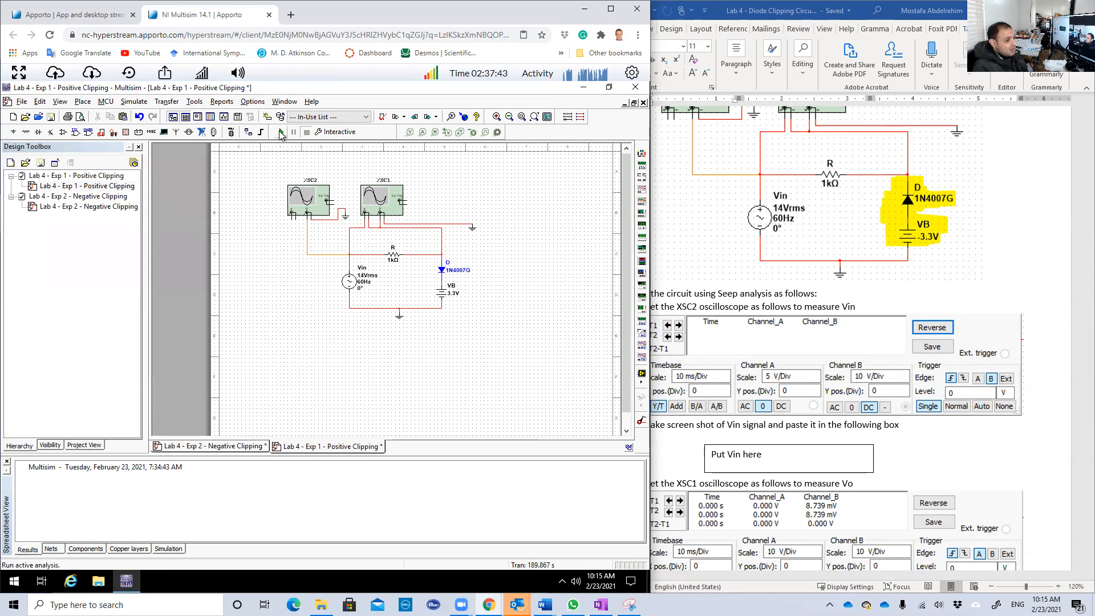
double_click(378, 199)
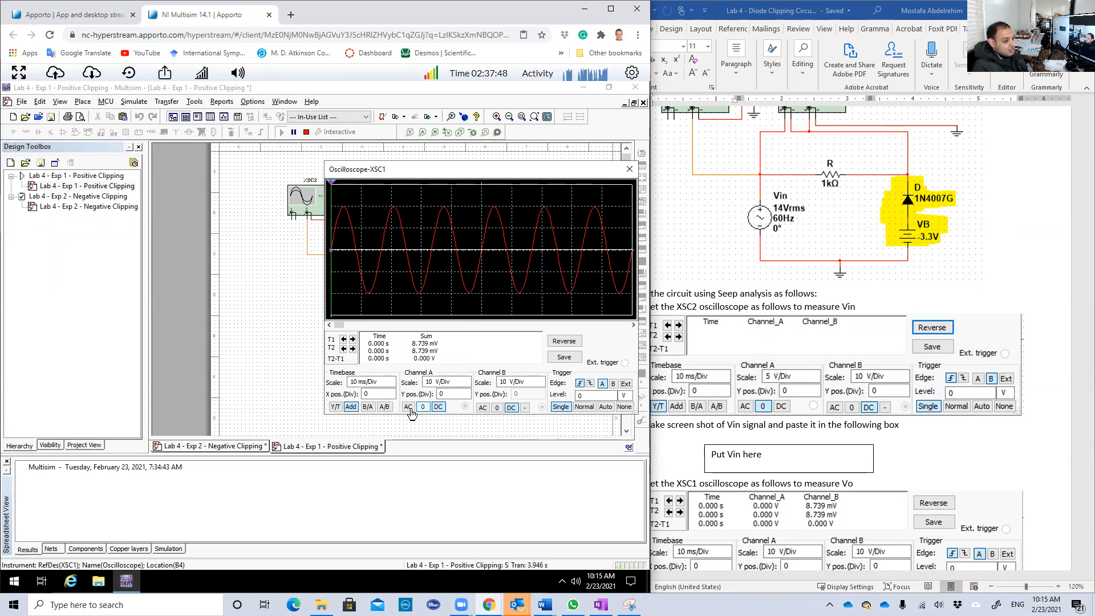
- Compare XSC1's separate channels in Y/T mode with their sum in Add mode for the positive clipping circuit
click(334, 406)
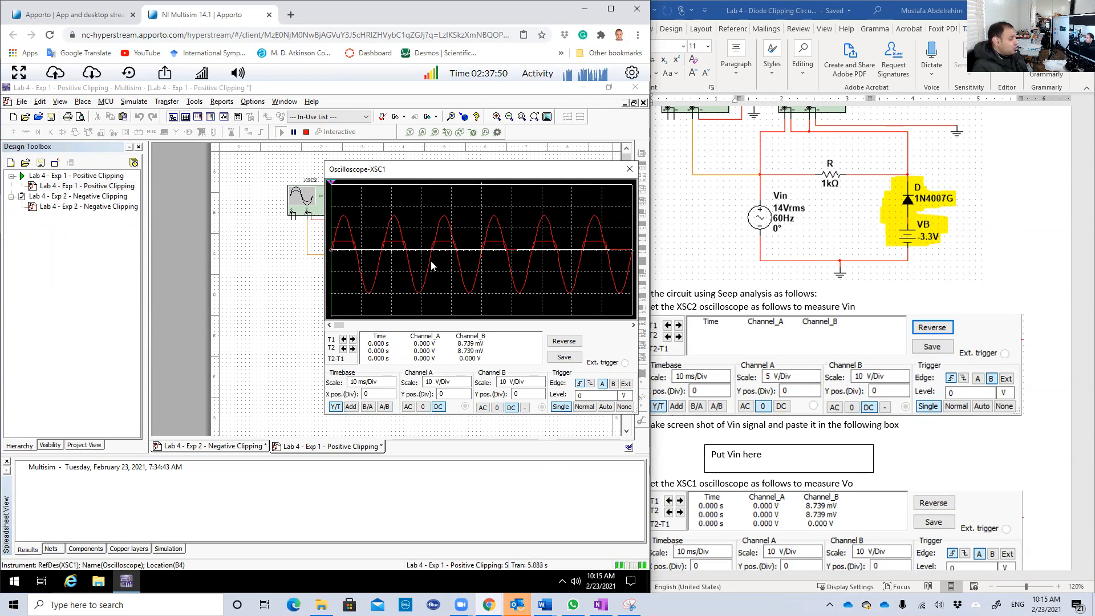
click(351, 407)
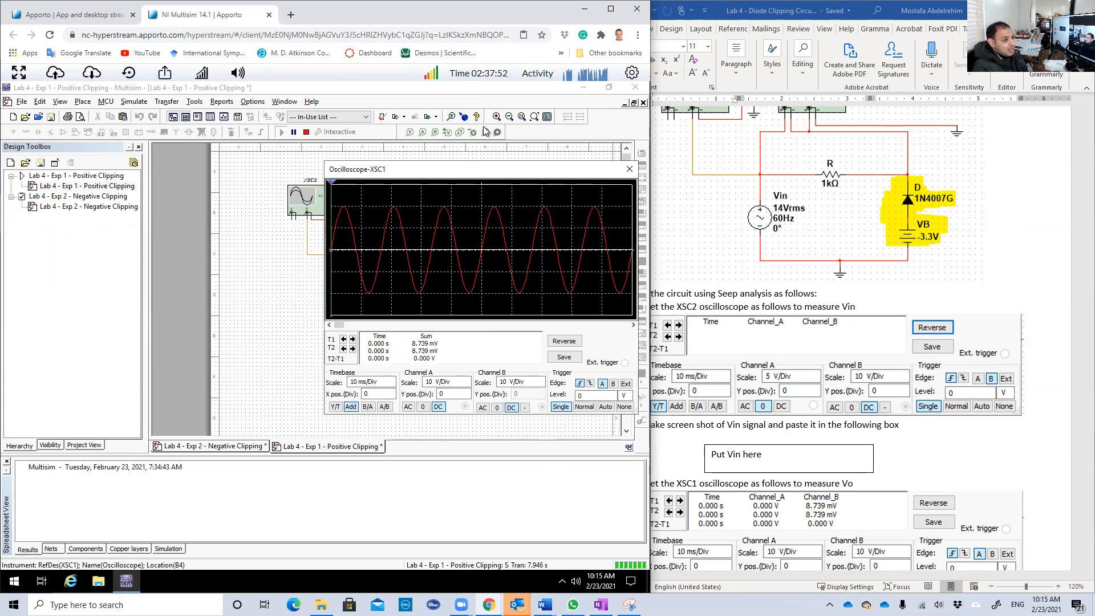
drag(457, 167, 415, 168)
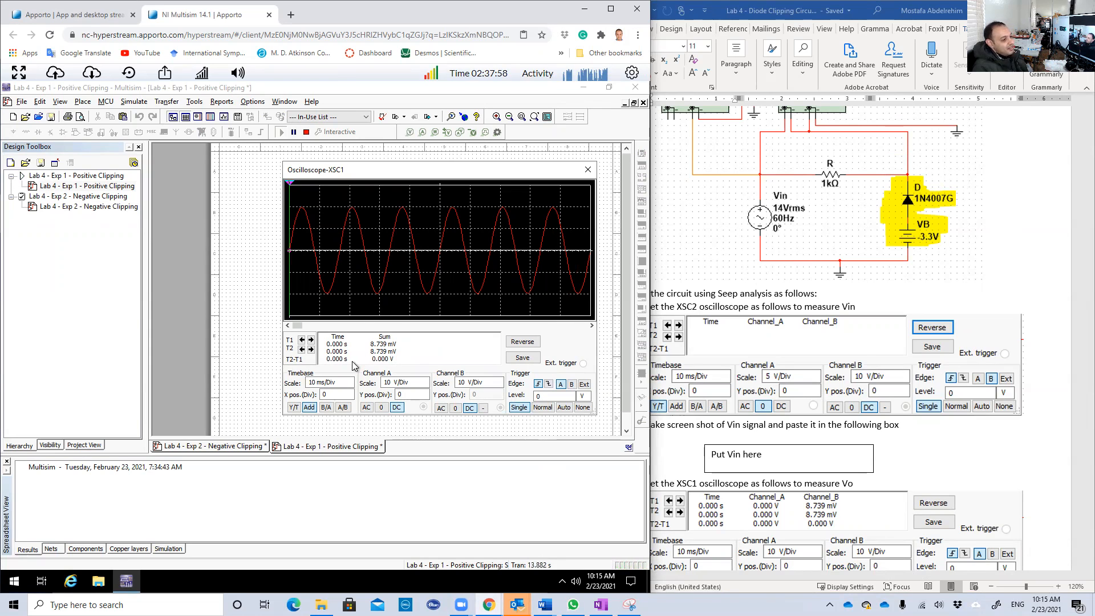
- Select the A + B trace on the positive clipping circuit's XSC1 and measure the summed waveform's positive and negative peaks with the cursors
drag(289, 183, 301, 184)
right_click(312, 198)
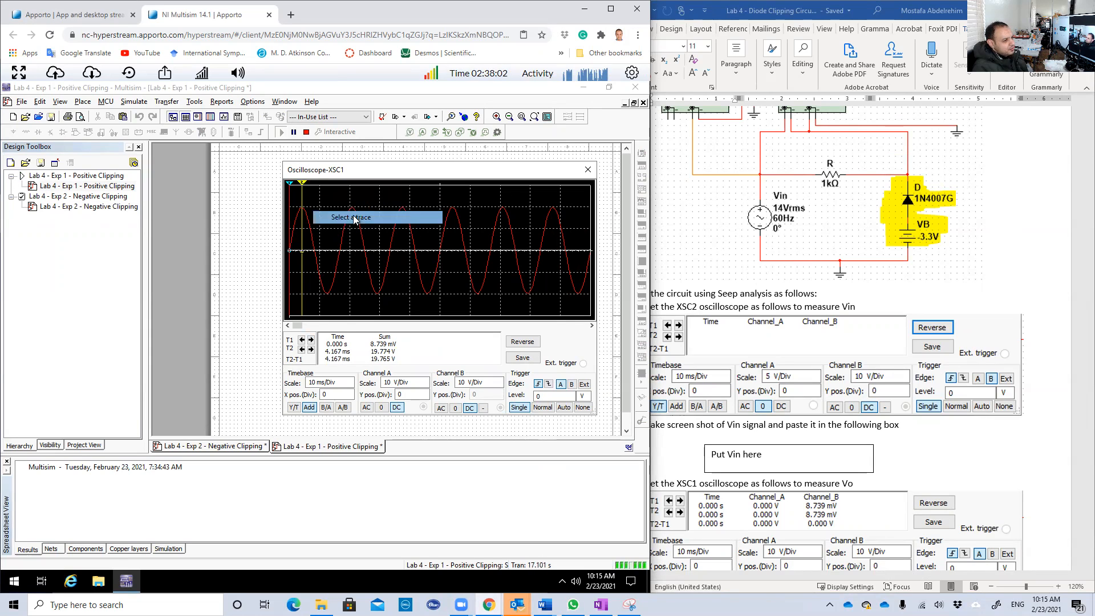
click(354, 218)
click(385, 301)
click(388, 313)
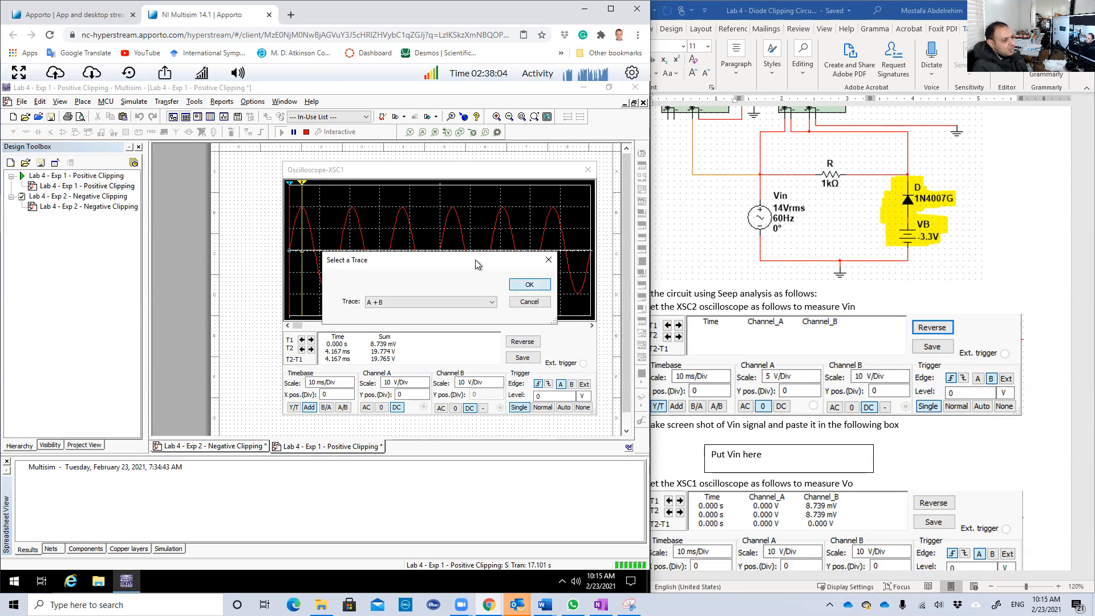
click(518, 286)
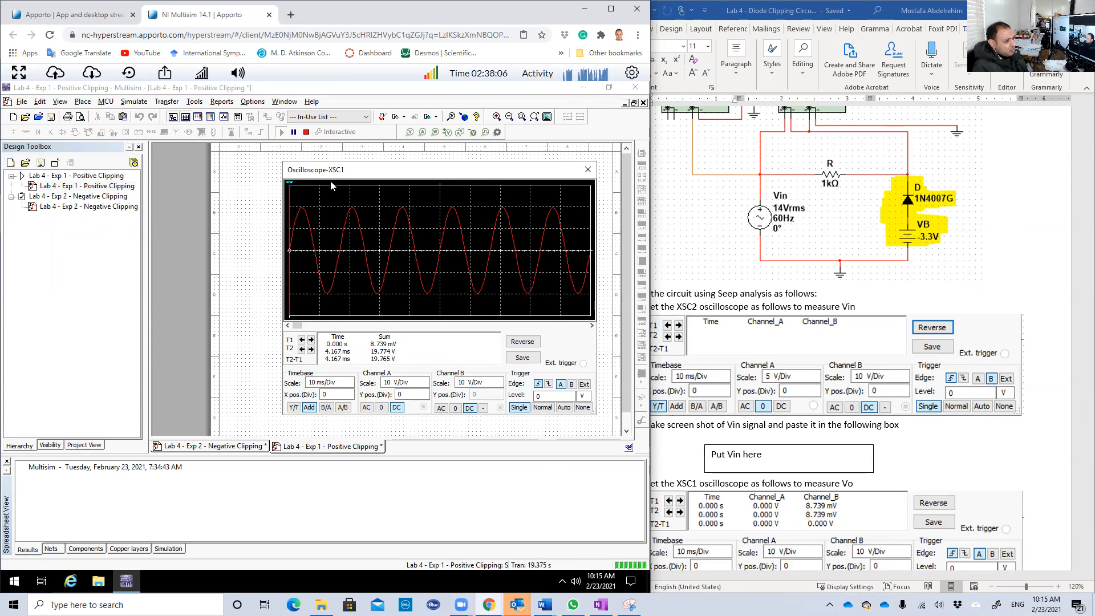
mouse_move(302, 184)
mouse_down()
mouse_move(291, 183)
mouse_move(353, 187)
mouse_move(298, 190)
mouse_move(328, 206)
mouse_up()
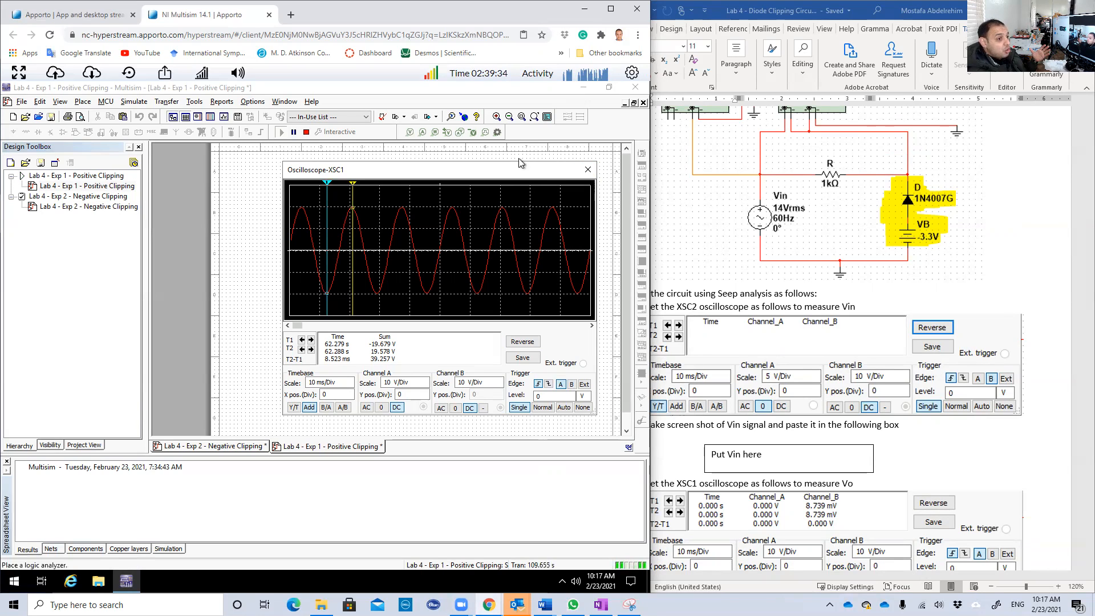
- Return to the Lab 4 - Exp 2 - Negative Clipping schematic and check the VB source's voltage setting and the diode's available options
click(586, 172)
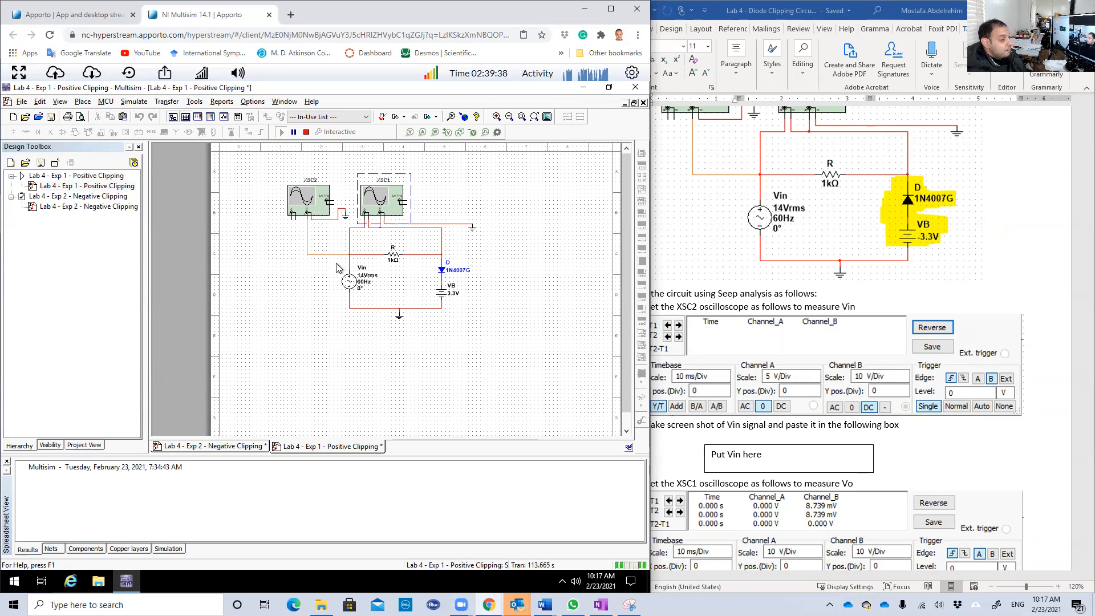
double_click(120, 209)
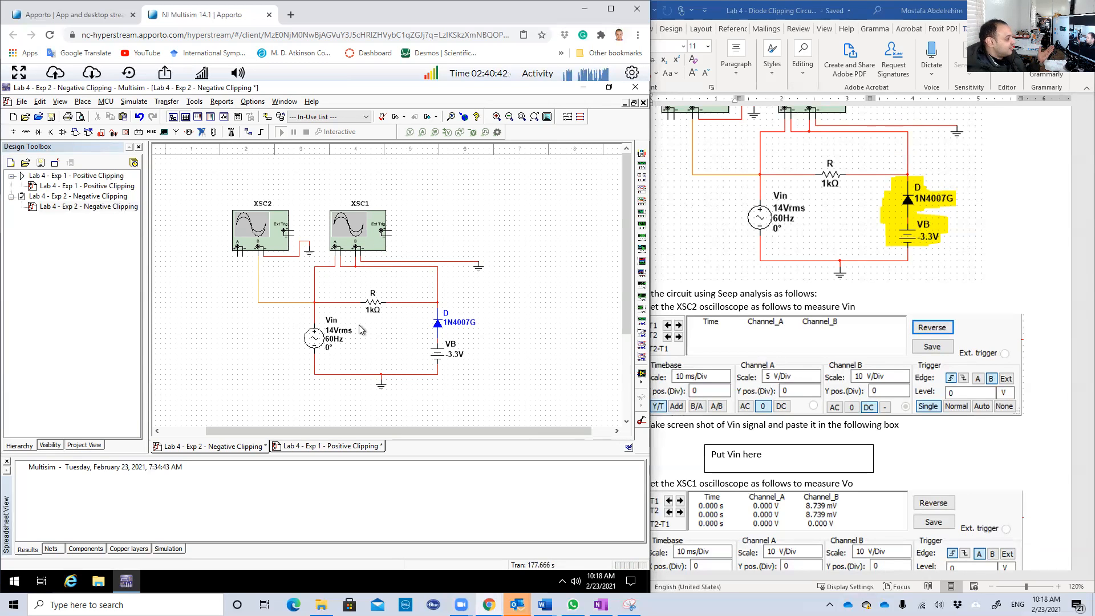
double_click(439, 351)
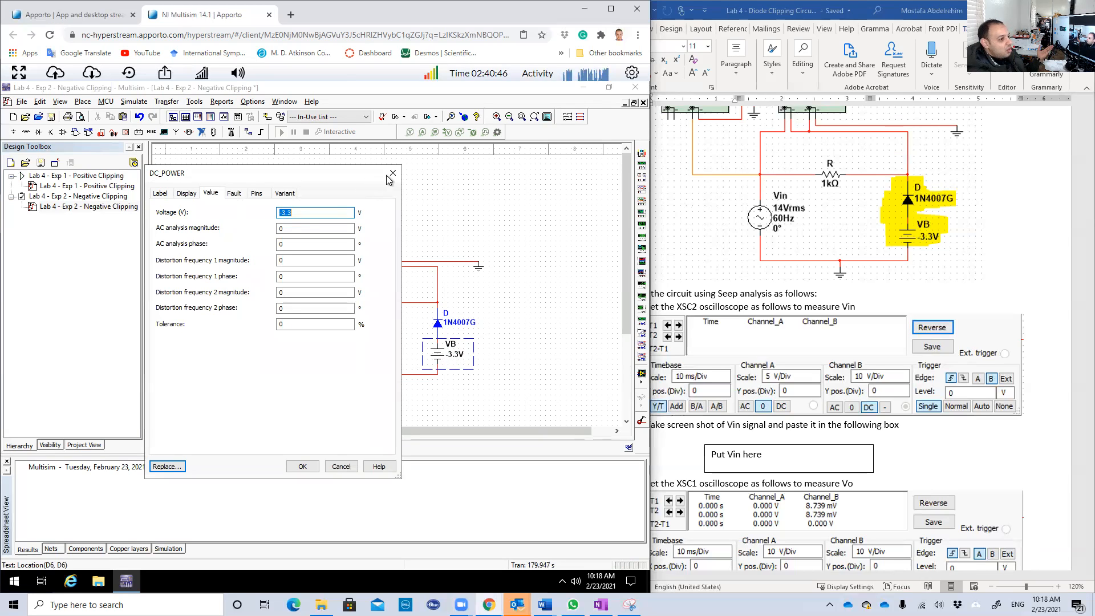
click(393, 173)
right_click(439, 325)
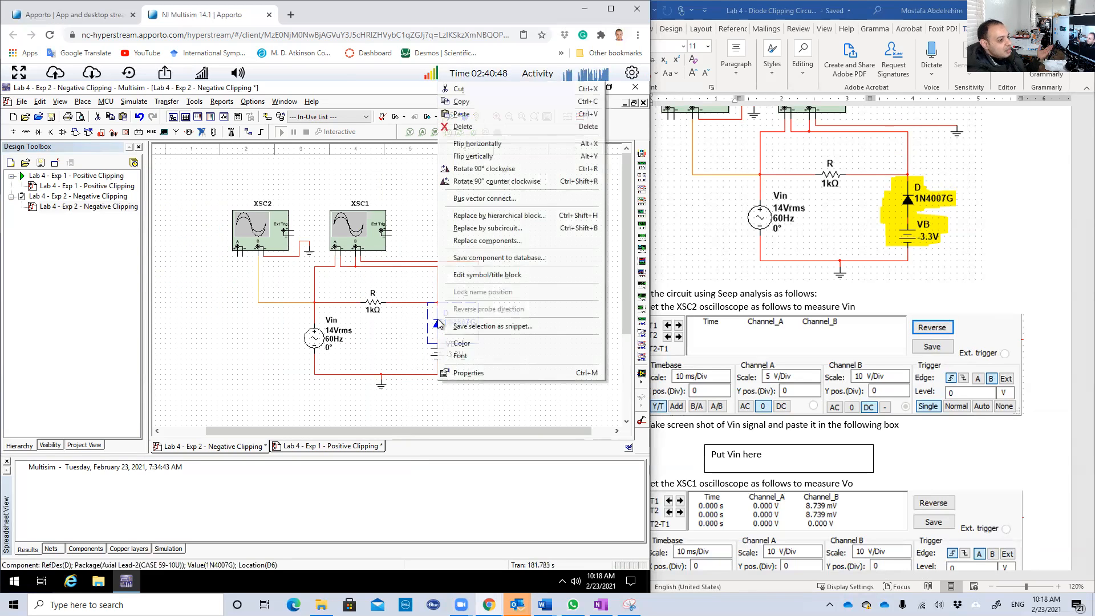
click(398, 336)
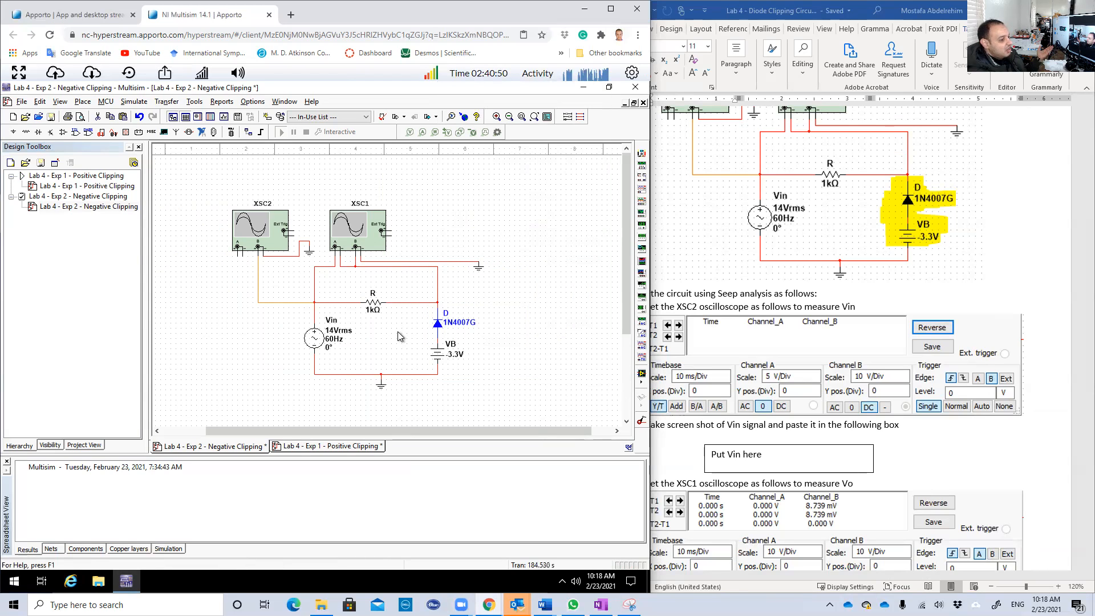